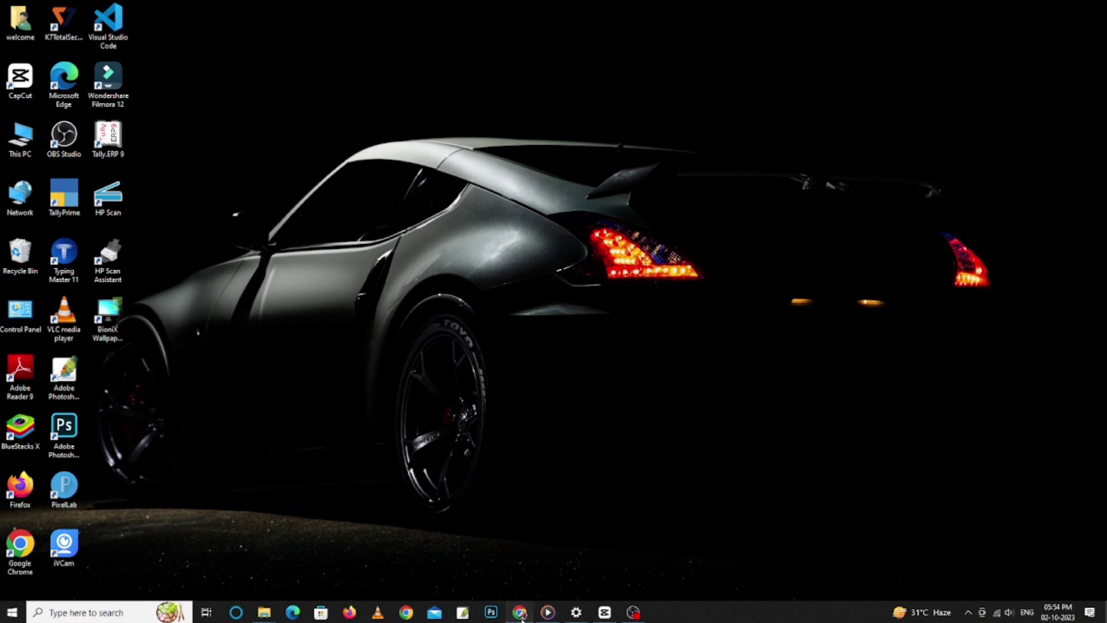
Step: Open the PMJAY Beneficiary Portal from a Google search for 'beneficiary nha gov' in a new tab
{"action": "left_click", "coordinate": [520, 612]}
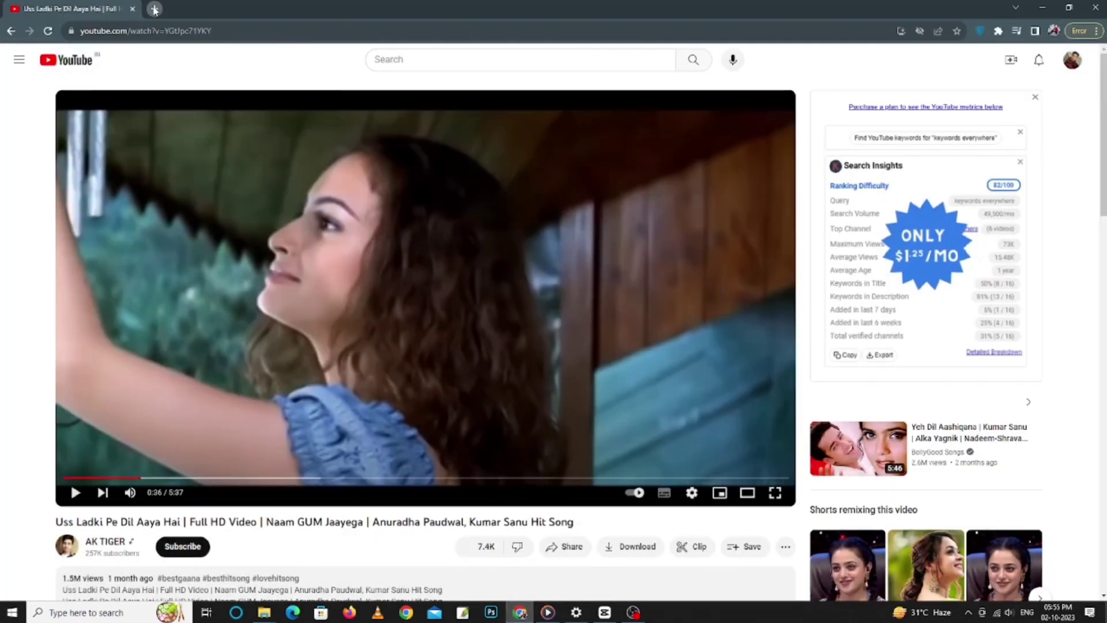
{"action": "left_click", "coordinate": [154, 8]}
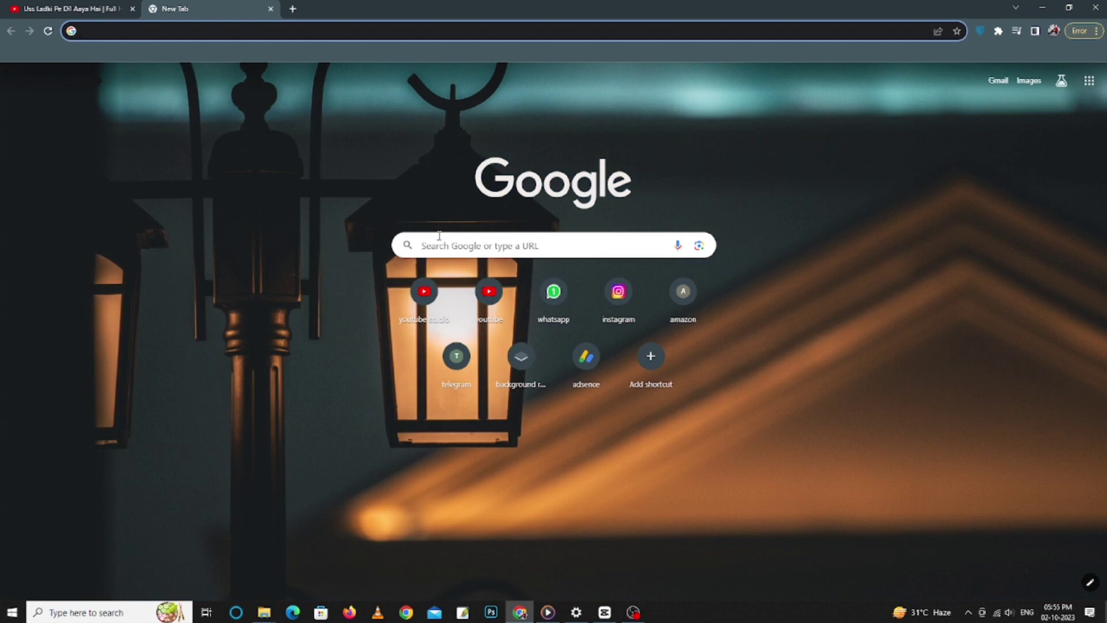
{"action": "left_click", "coordinate": [481, 248]}
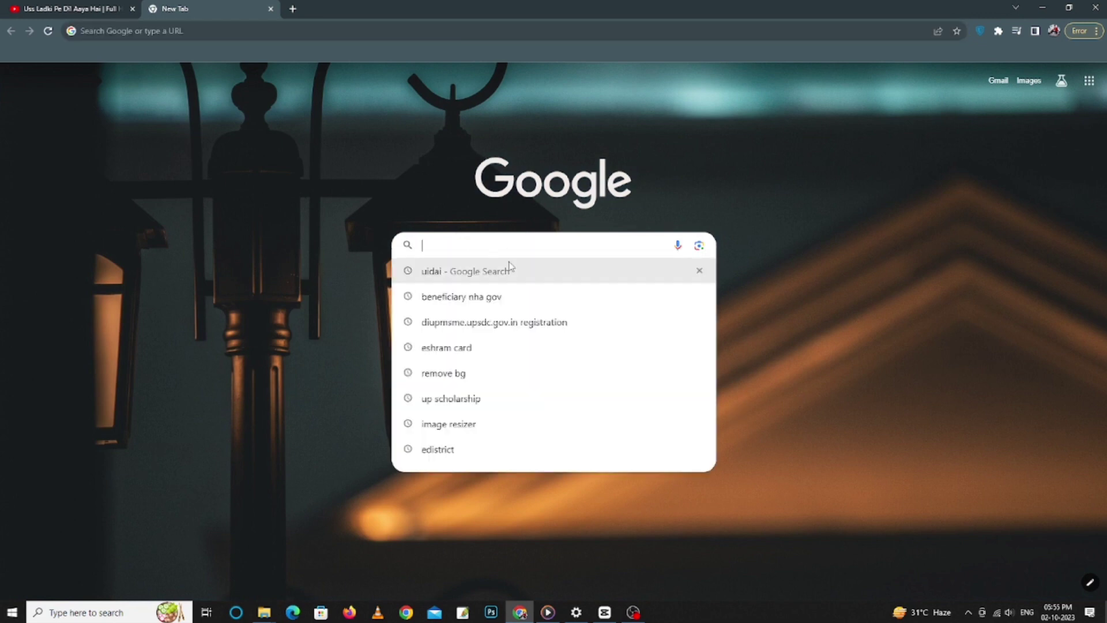
{"action": "left_click", "coordinate": [491, 299]}
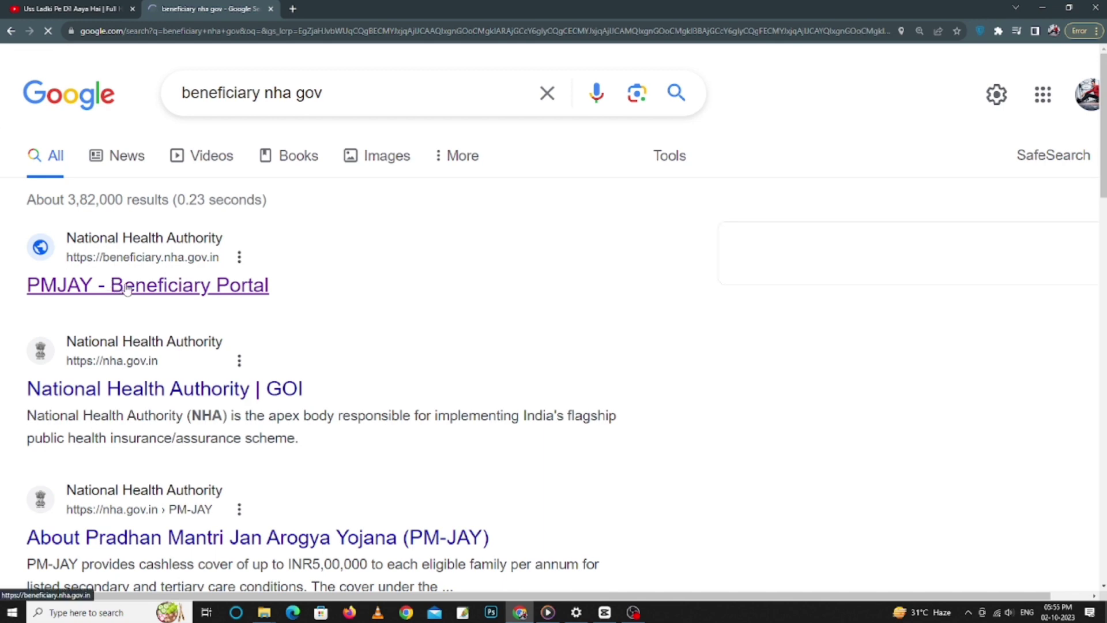
{"action": "left_click", "coordinate": [173, 284]}
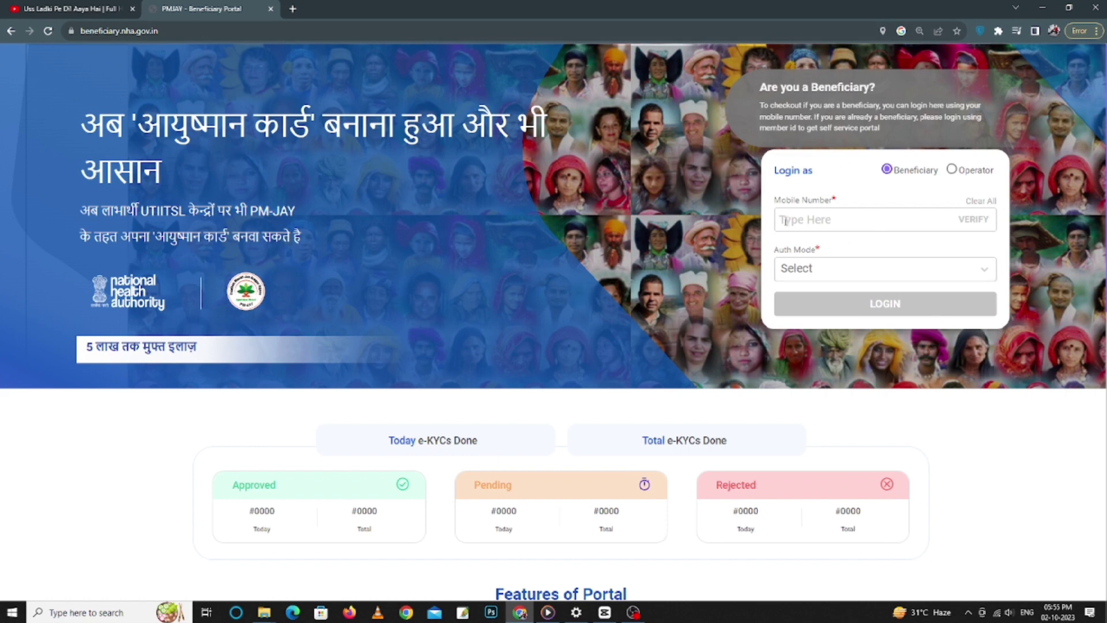
{"action": "left_click", "coordinate": [786, 220]}
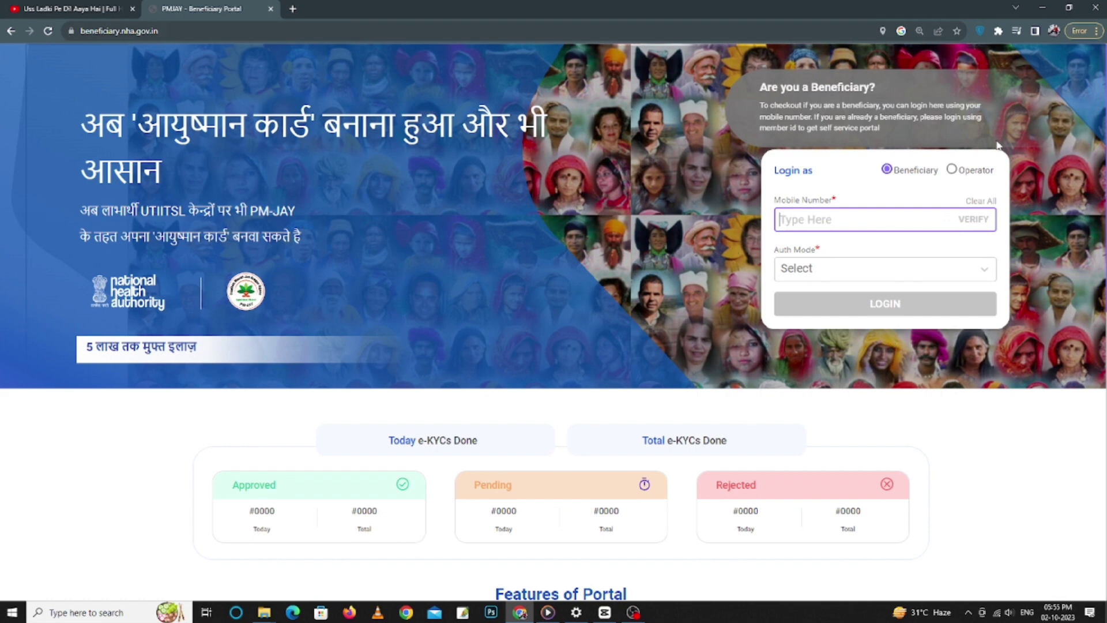
{"action": "left_click", "coordinate": [953, 173]}
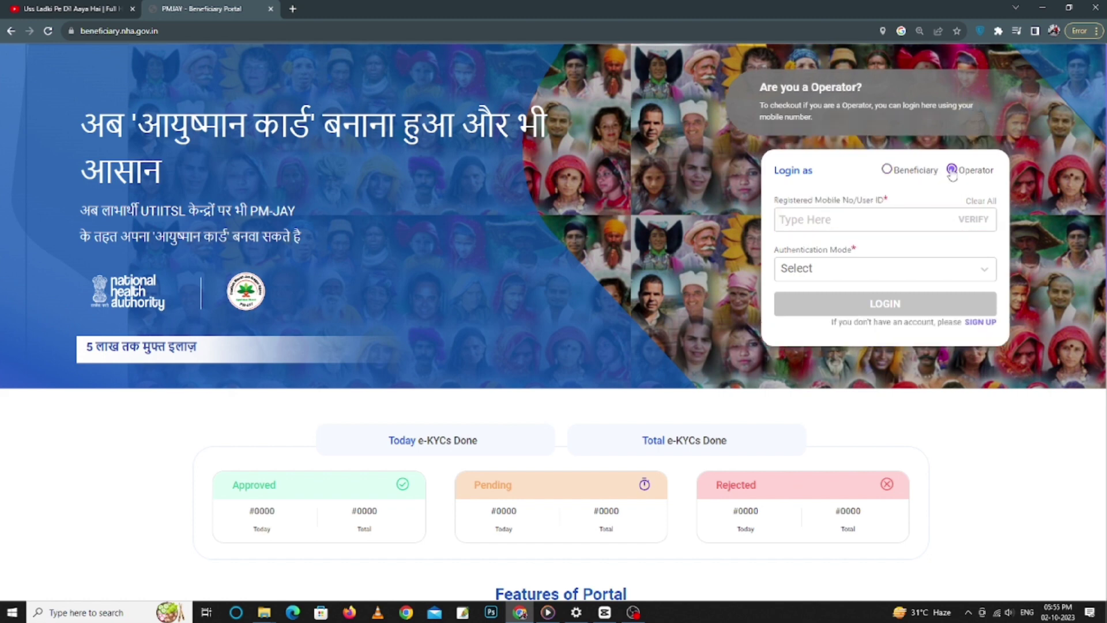
{"action": "left_click", "coordinate": [886, 172]}
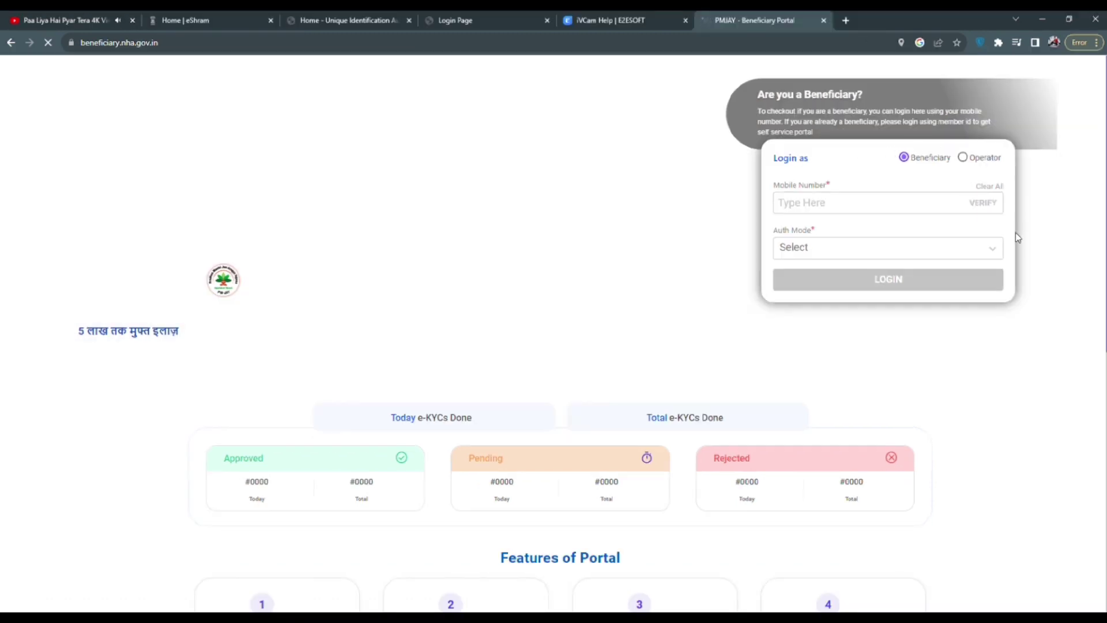
Step: Log in with the registered mobile number, the OTP received by phone and the captcha
{"action": "left_click", "coordinate": [840, 208]}
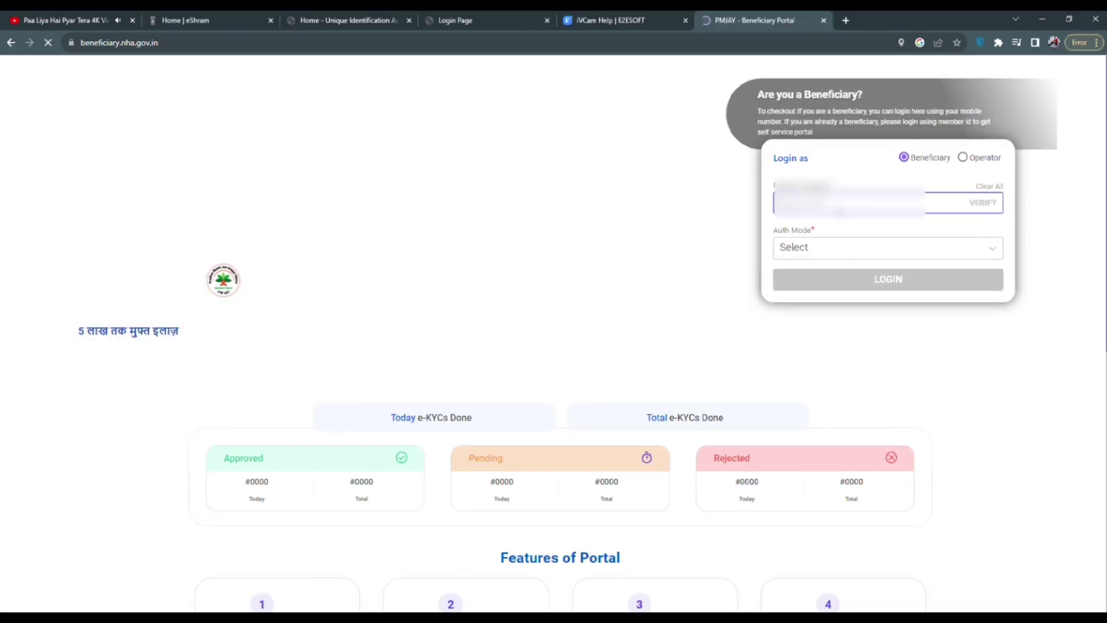
{"action": "type", "text": "9876543210"}
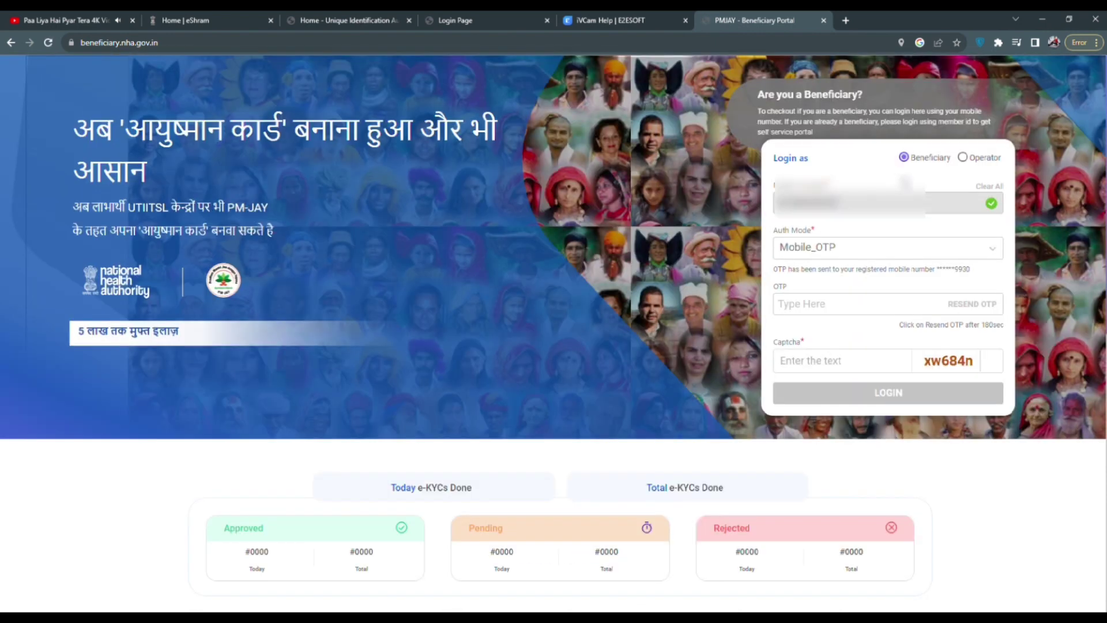
{"action": "left_click", "coordinate": [850, 306]}
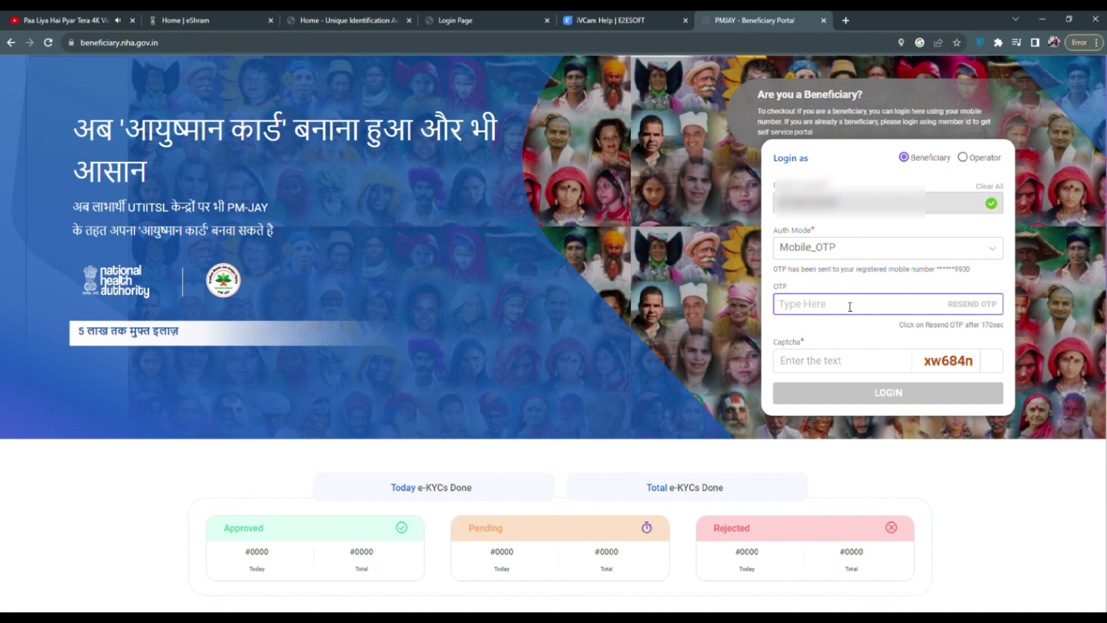
{"action": "left_click", "coordinate": [843, 365]}
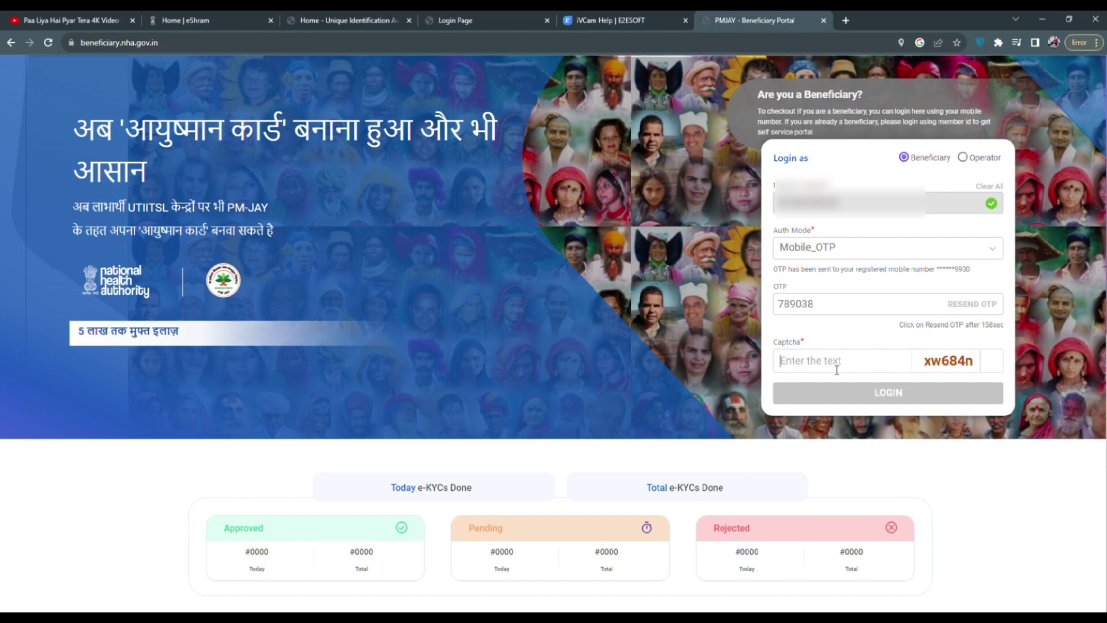
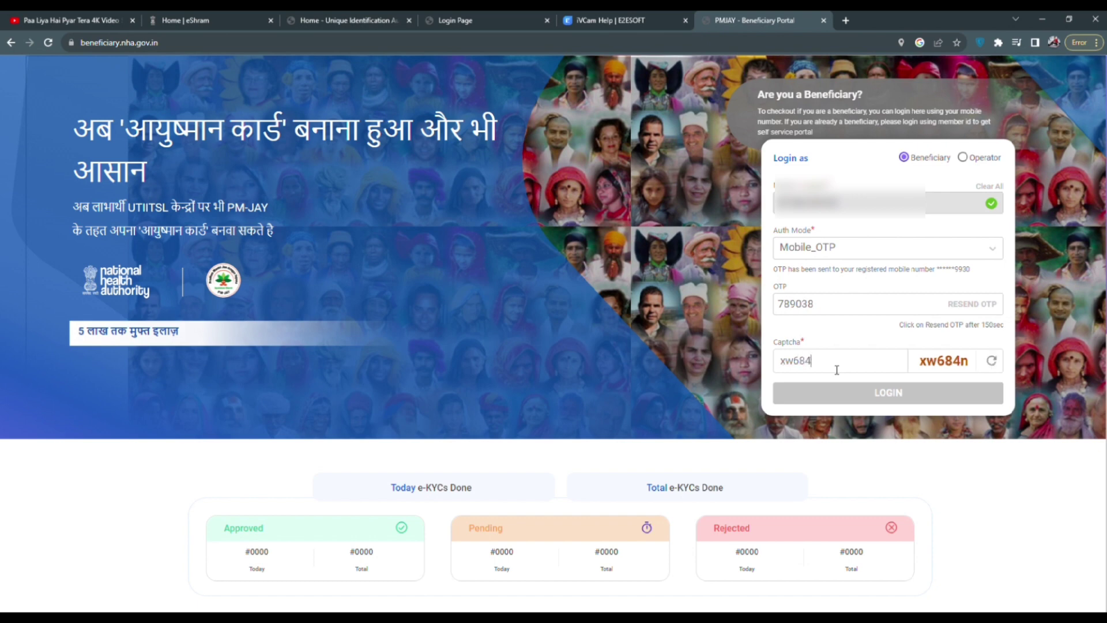
{"action": "key", "text": "Return"}
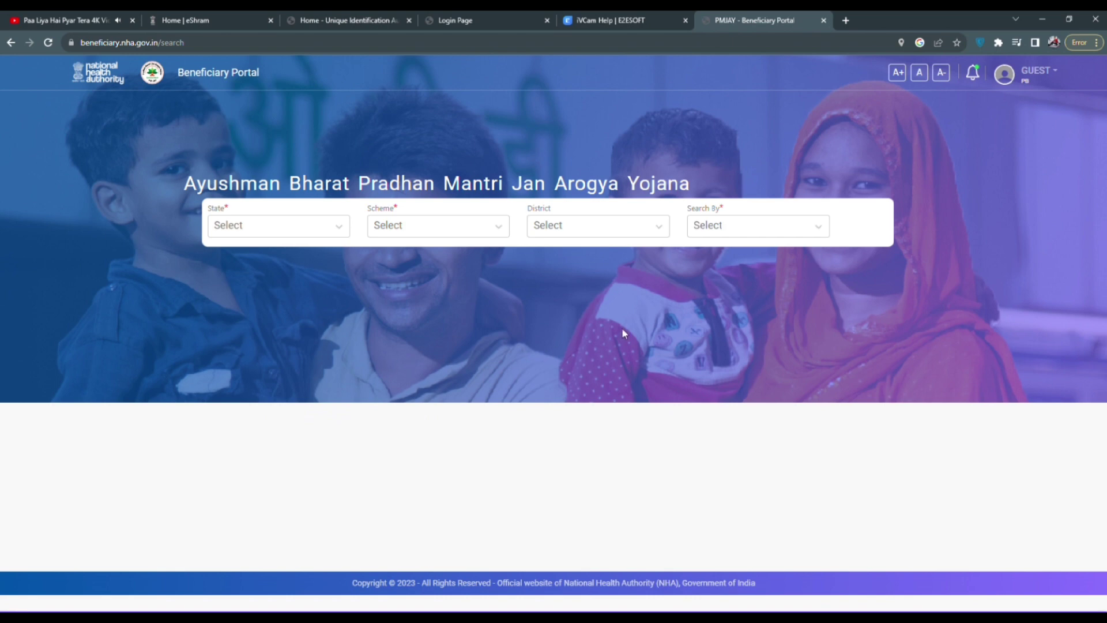
Step: Set the search to state UTTAR PRADESH, scheme PMJAY and district MAINPURI
{"action": "left_click", "coordinate": [311, 231]}
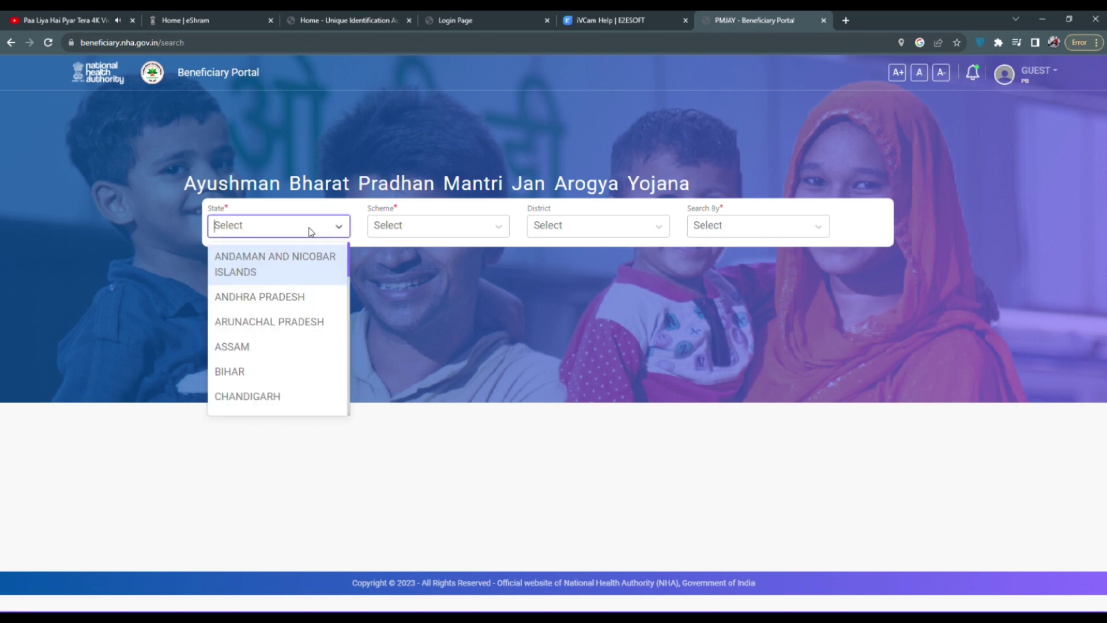
{"action": "scroll", "coordinate": [304, 300], "scroll_direction": "down", "scroll_amount": 12}
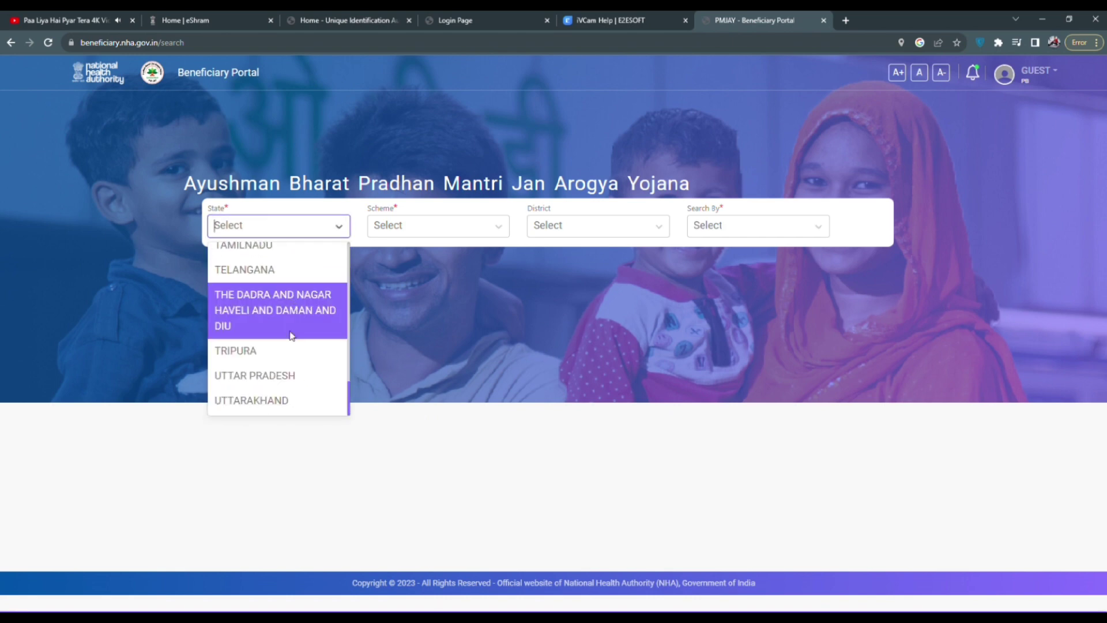
{"action": "left_click", "coordinate": [268, 374]}
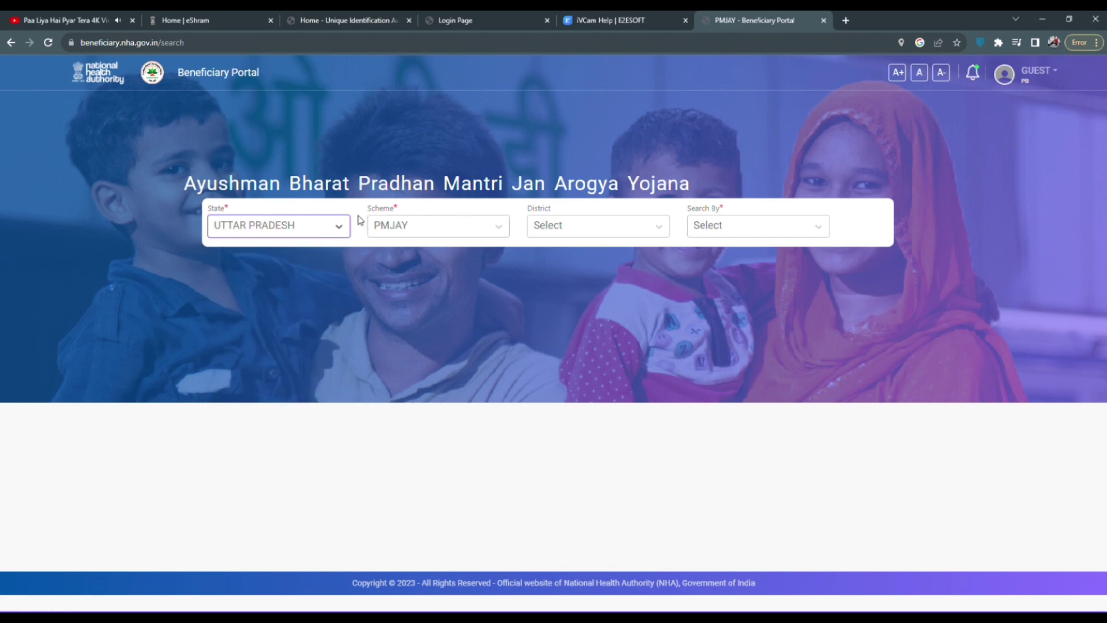
{"action": "left_click", "coordinate": [477, 231]}
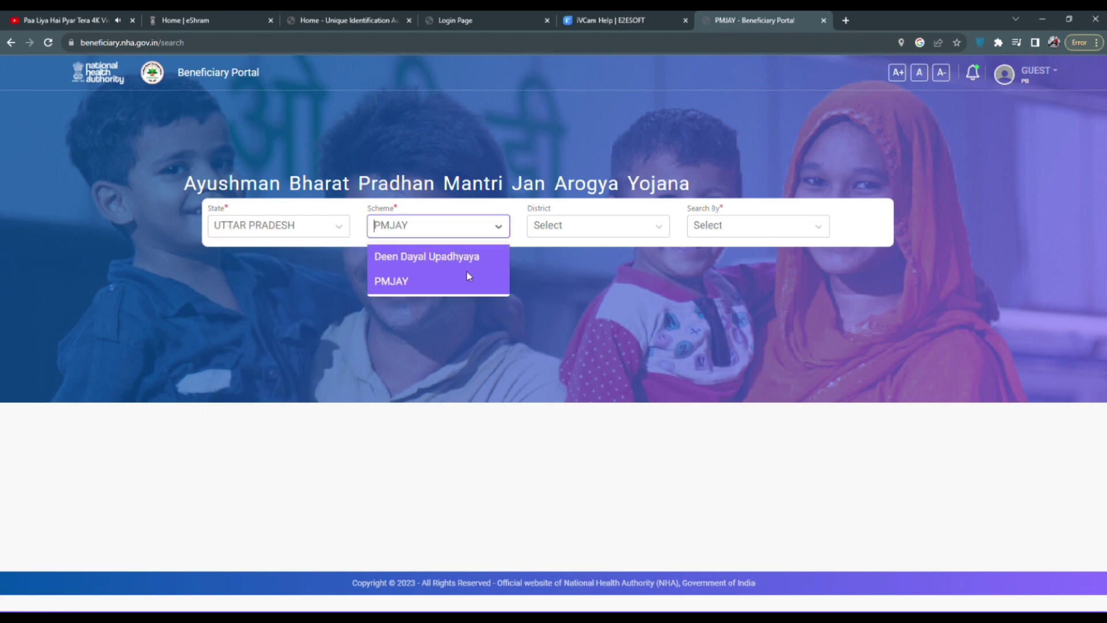
{"action": "left_click", "coordinate": [434, 281]}
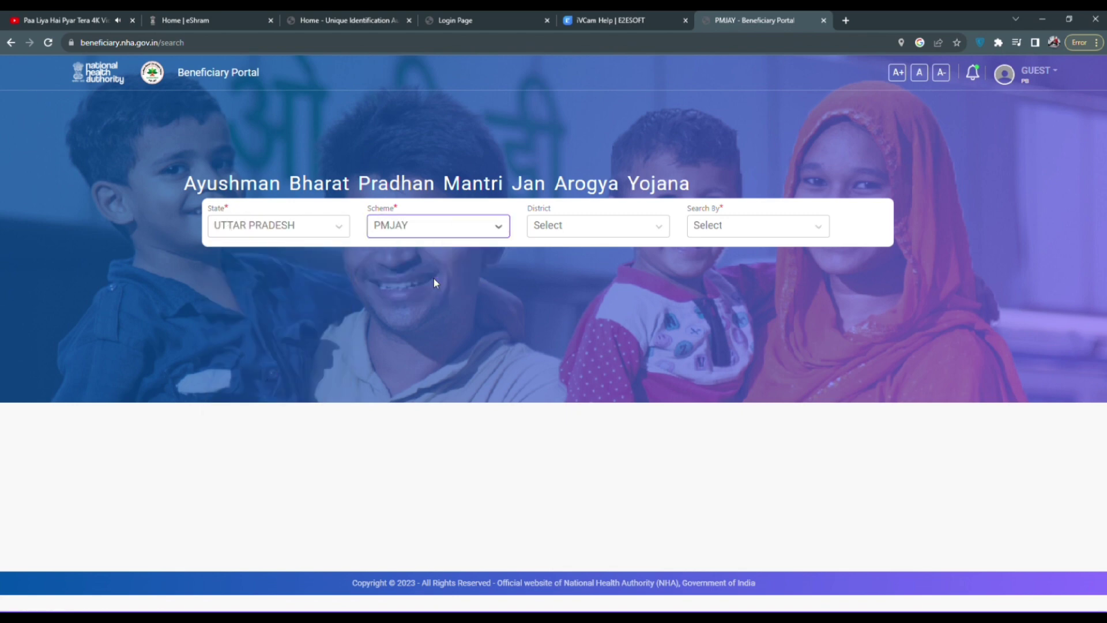
{"action": "left_click", "coordinate": [629, 238]}
{"action": "scroll", "coordinate": [609, 297], "scroll_direction": "down", "scroll_amount": 20}
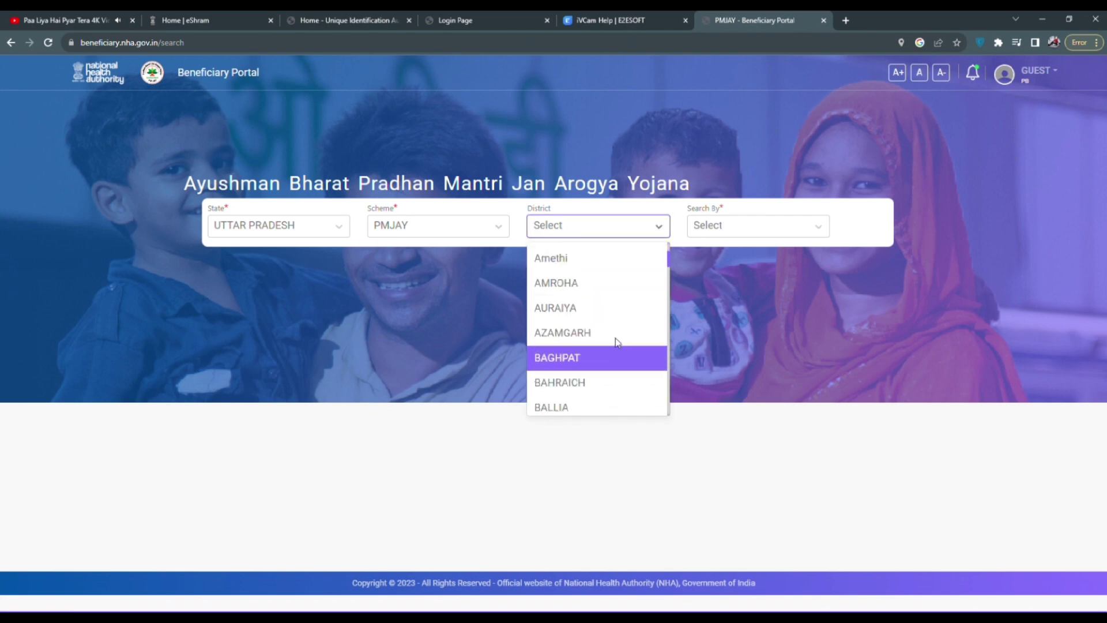
{"action": "scroll", "coordinate": [610, 341], "scroll_direction": "up", "scroll_amount": 7}
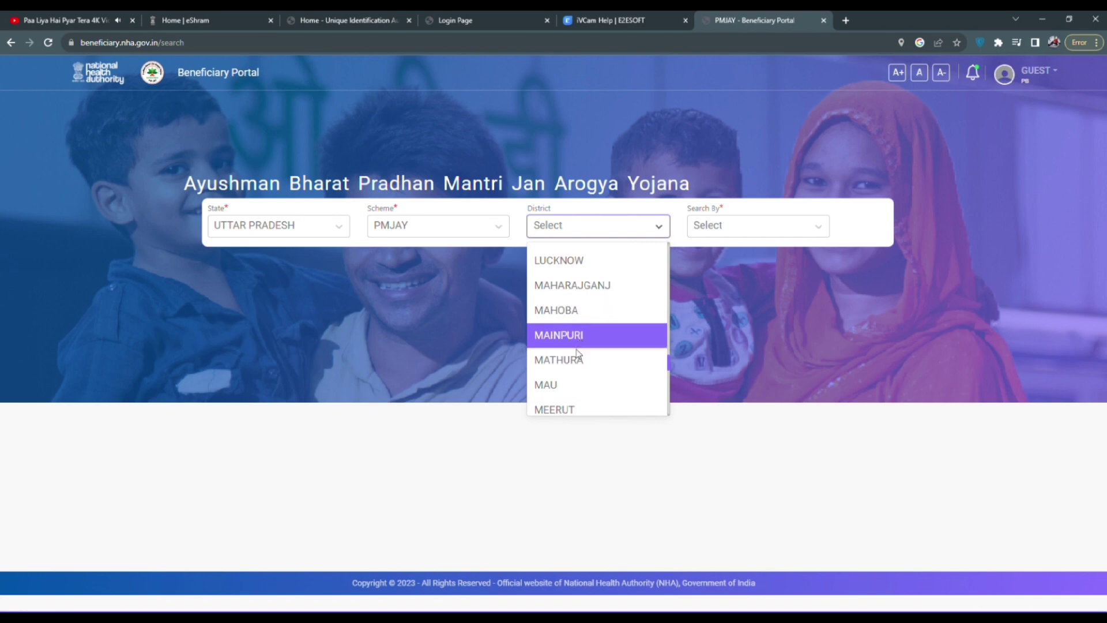
{"action": "left_click", "coordinate": [579, 335]}
Step: Search by Family Id and paste in the family's ID
{"action": "left_click", "coordinate": [761, 226]}
{"action": "left_click", "coordinate": [777, 260]}
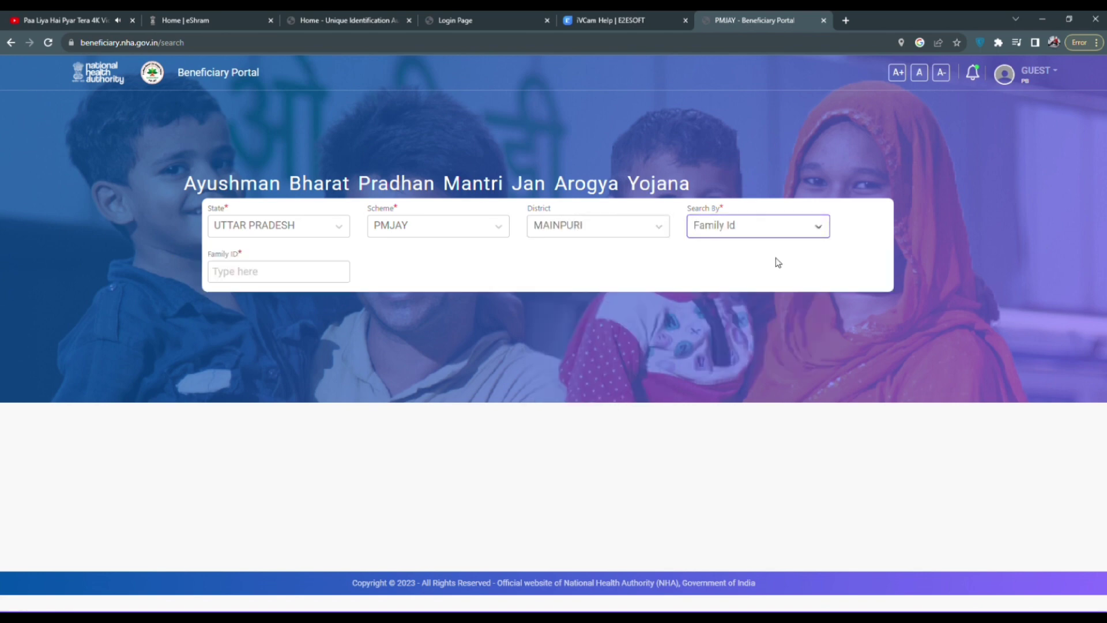
{"action": "left_click", "coordinate": [295, 280]}
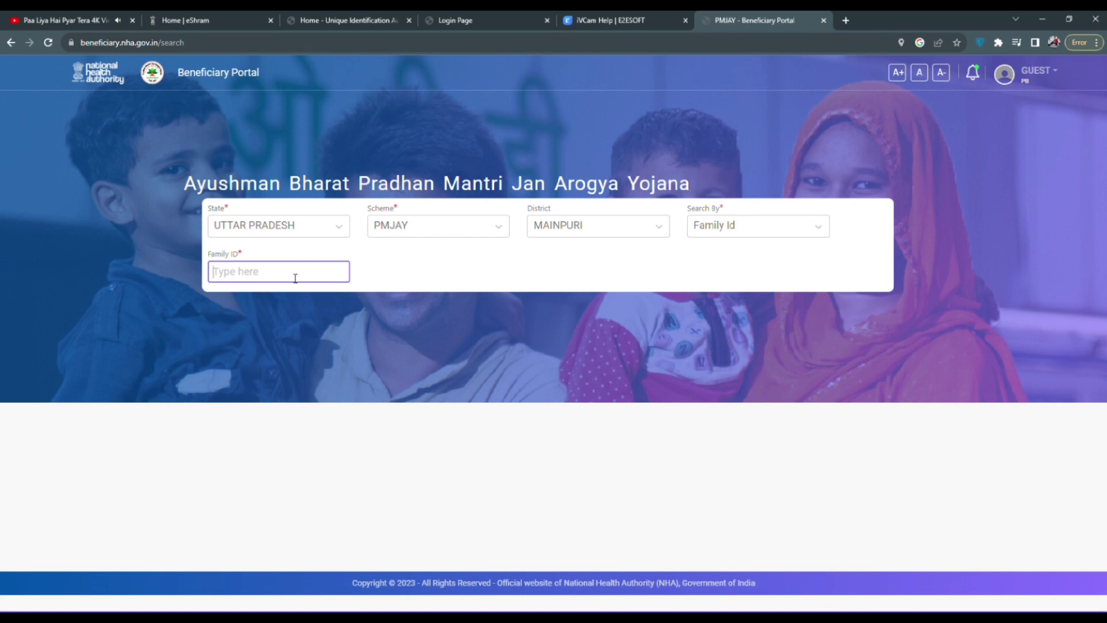
{"action": "key", "text": "ctrl+v"}
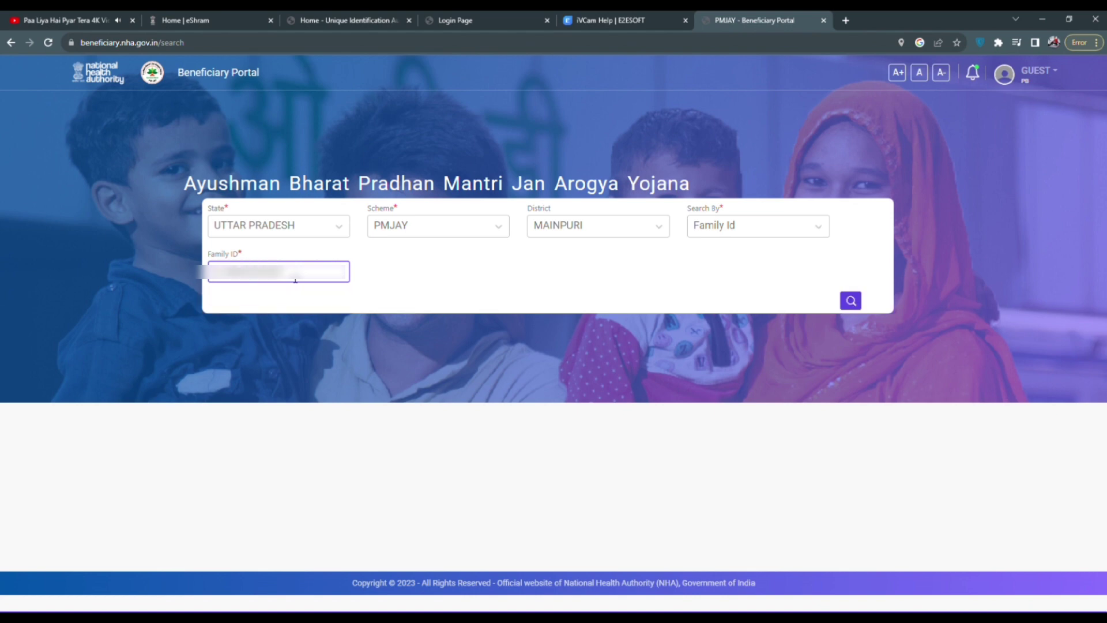
Step: Look up the family and start Aadhaar verification for the first member's e-KYC
{"action": "left_click", "coordinate": [853, 304]}
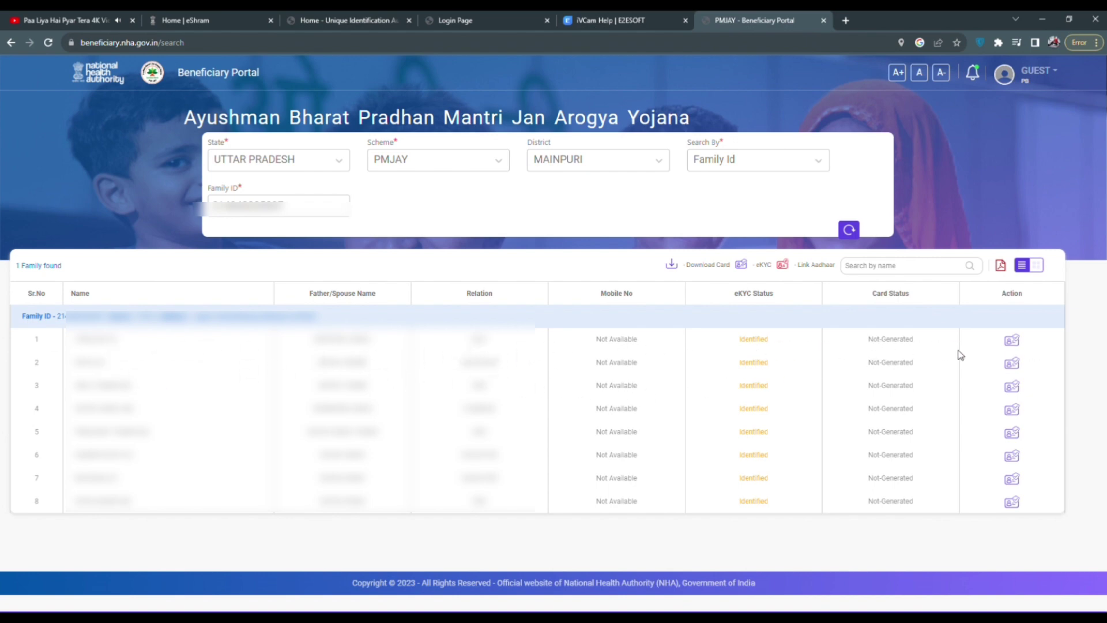
{"action": "left_click", "coordinate": [1015, 340]}
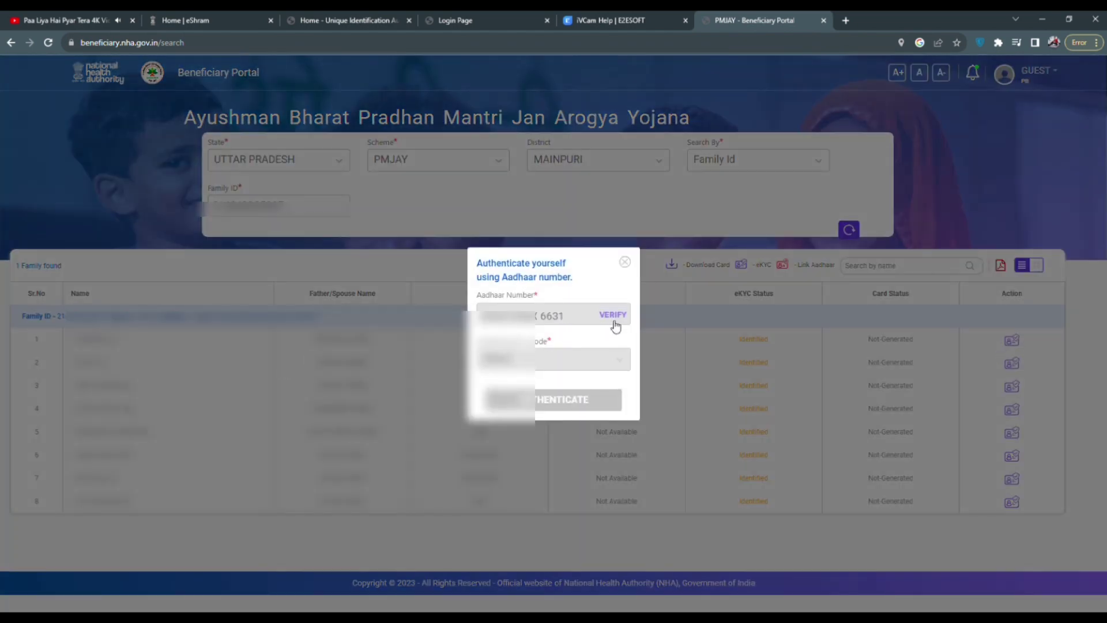
{"action": "left_click", "coordinate": [613, 314]}
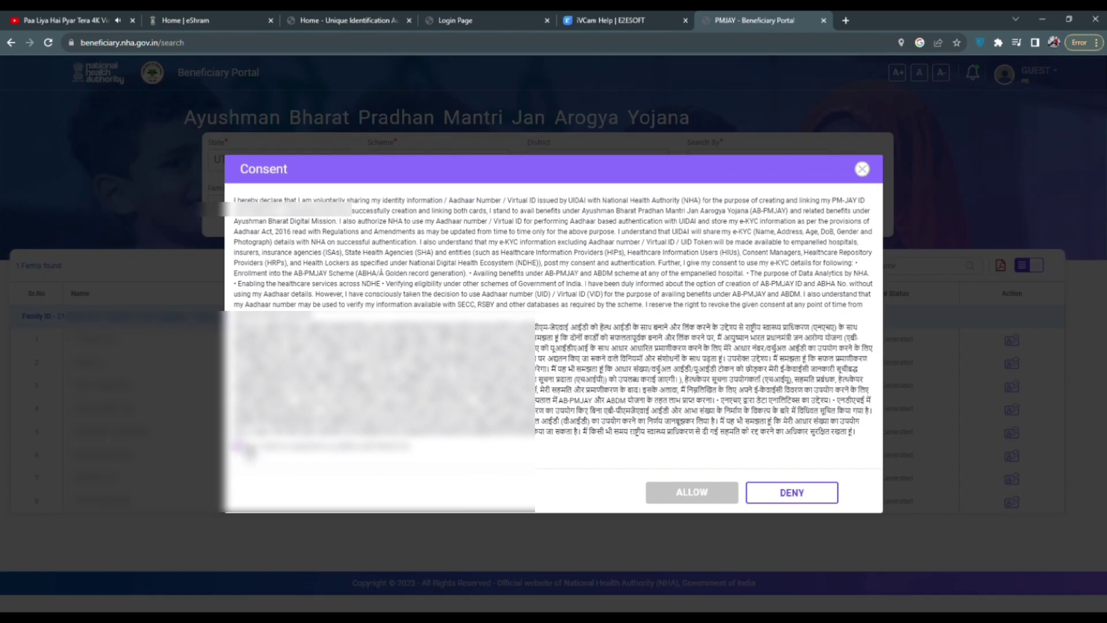
Step: Grant the Aadhaar data-sharing consent and authenticate with the Aadhaar OTP
{"action": "left_click", "coordinate": [237, 445]}
{"action": "left_click", "coordinate": [672, 490]}
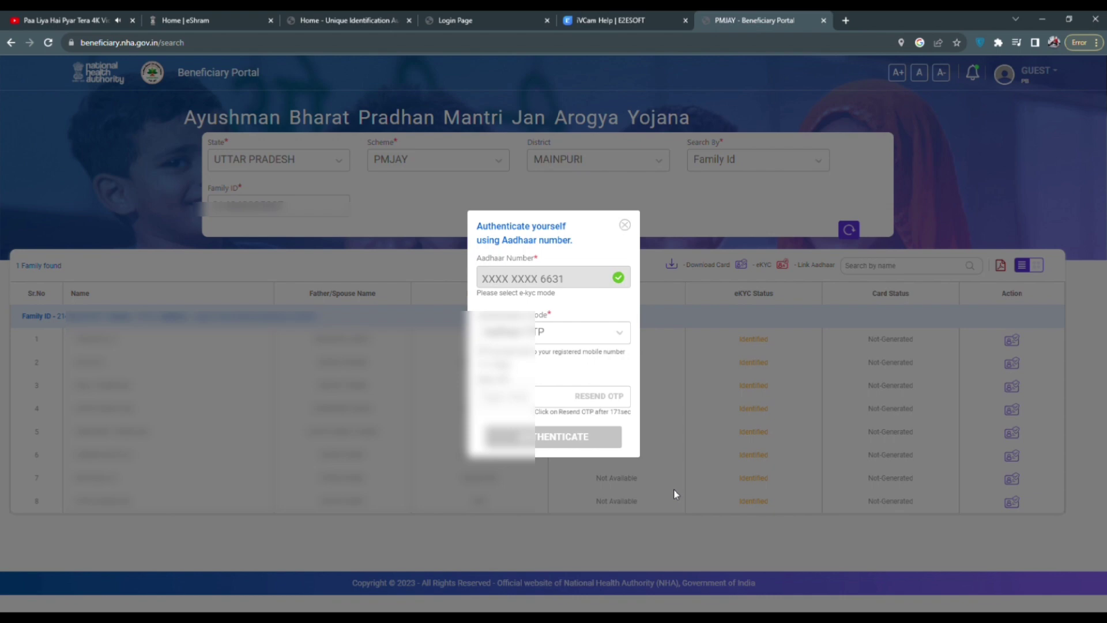
{"action": "left_click", "coordinate": [554, 401]}
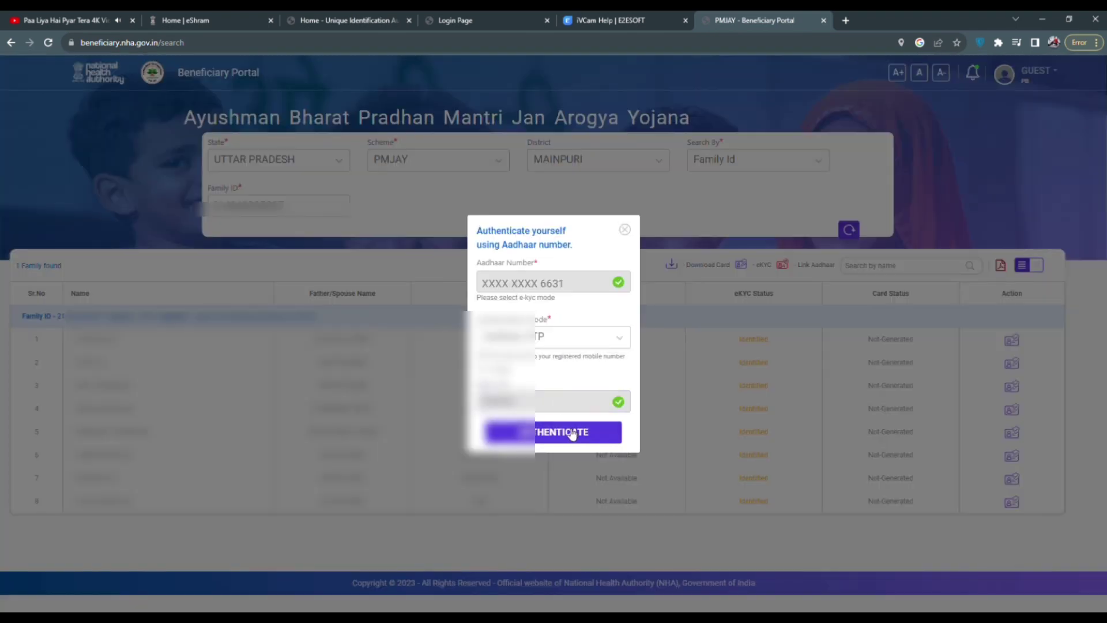
{"action": "left_click", "coordinate": [540, 436]}
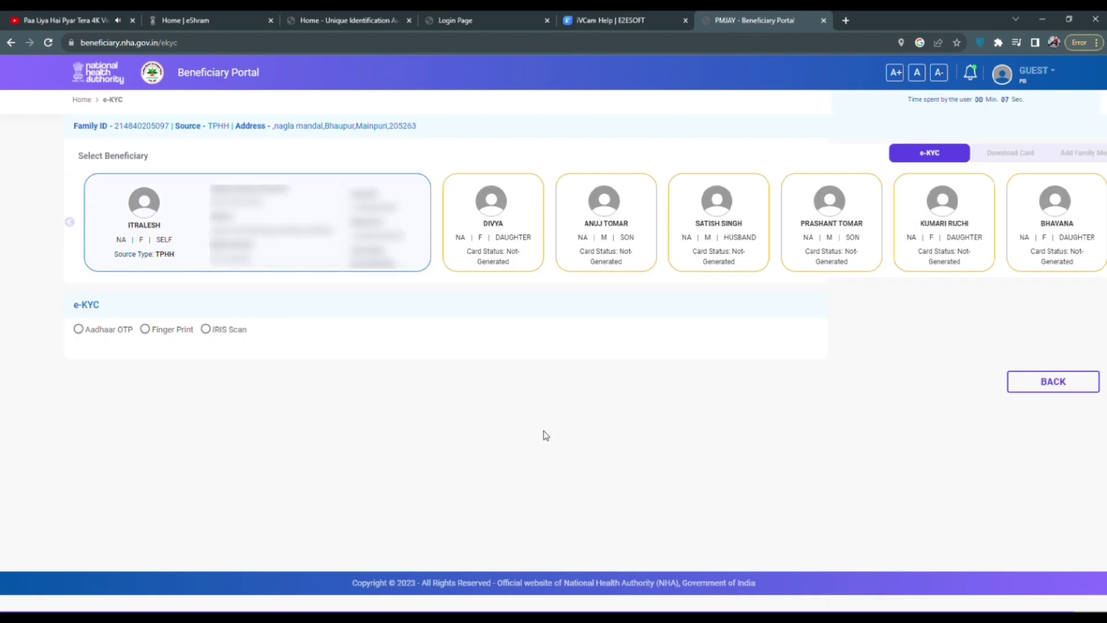
Step: Verify the Aadhaar by Aadhaar OTP, accepting ABHA consent, and enter the e-KYC OTP
{"action": "left_click", "coordinate": [79, 329]}
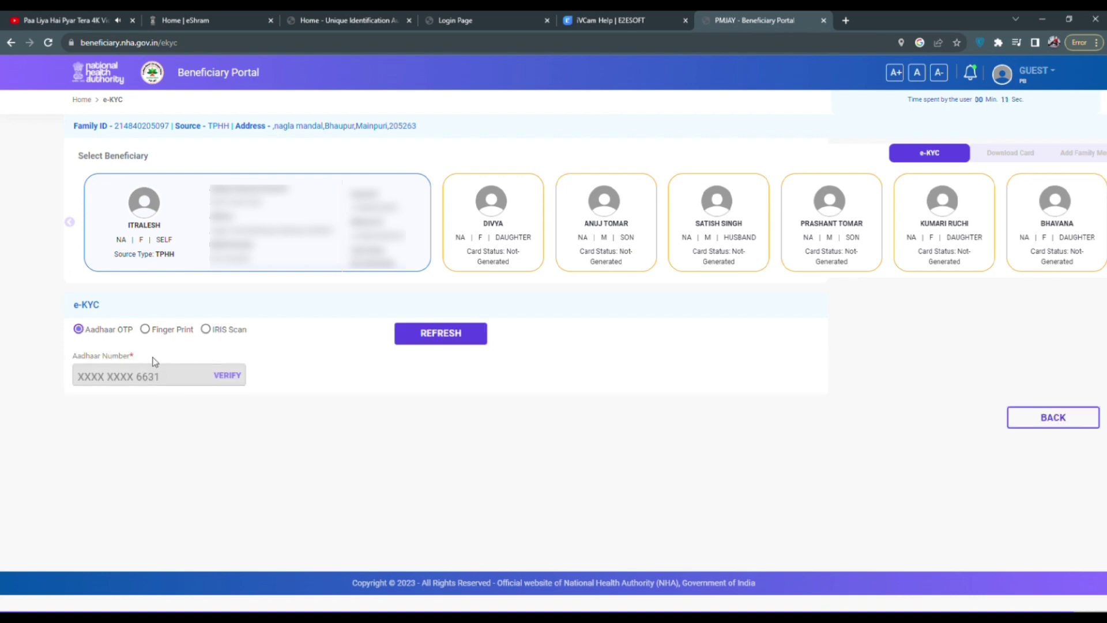
{"action": "left_click", "coordinate": [228, 376]}
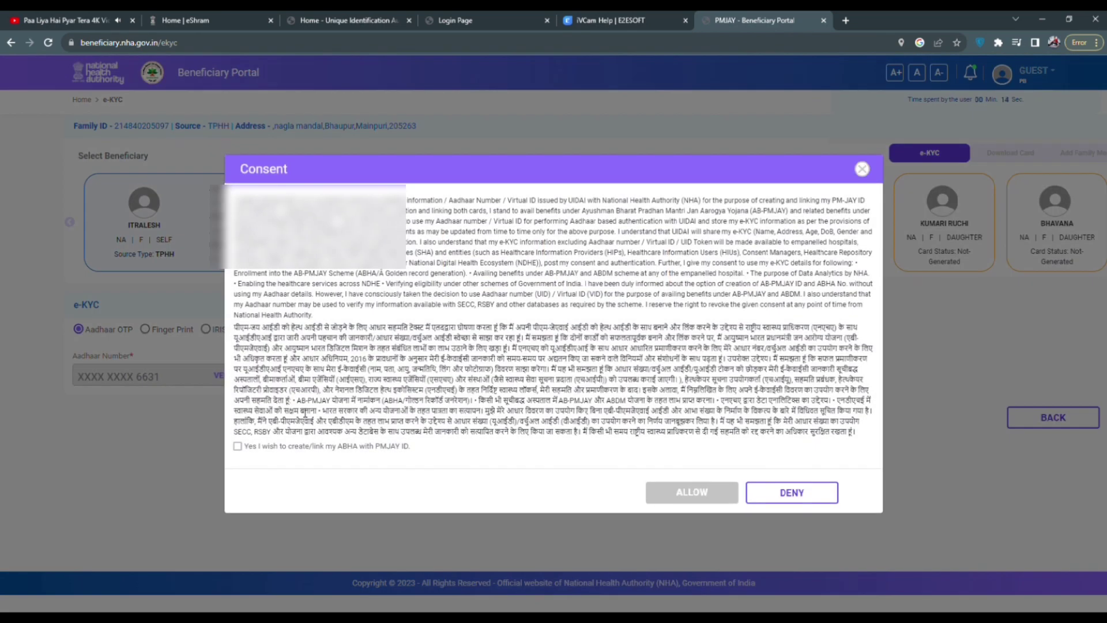
{"action": "left_click", "coordinate": [238, 447]}
{"action": "left_click", "coordinate": [675, 492]}
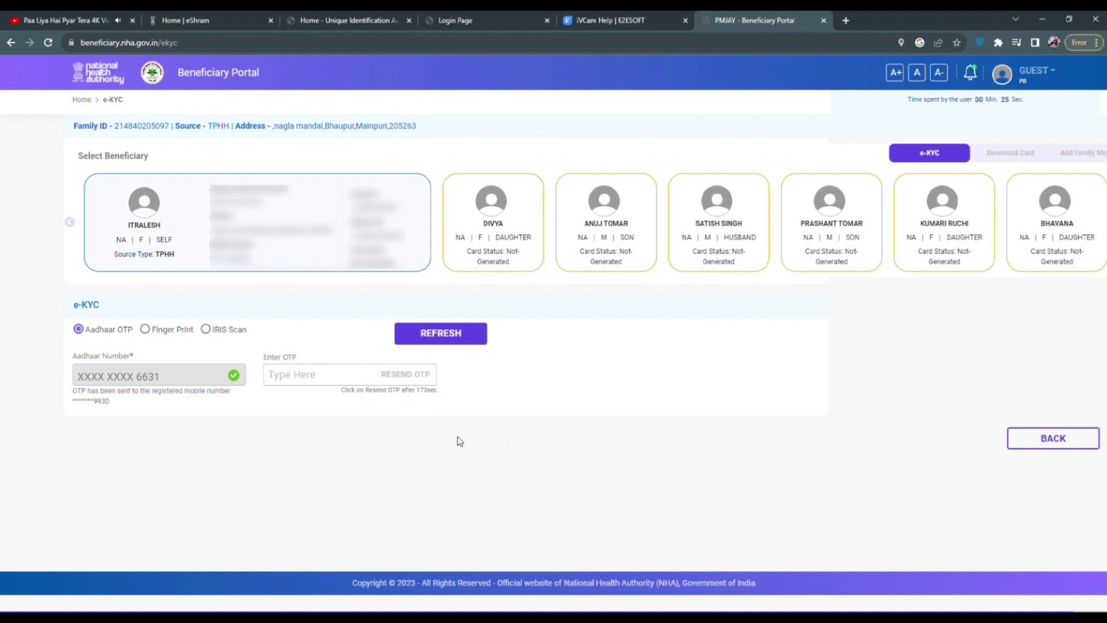
{"action": "left_click", "coordinate": [306, 378]}
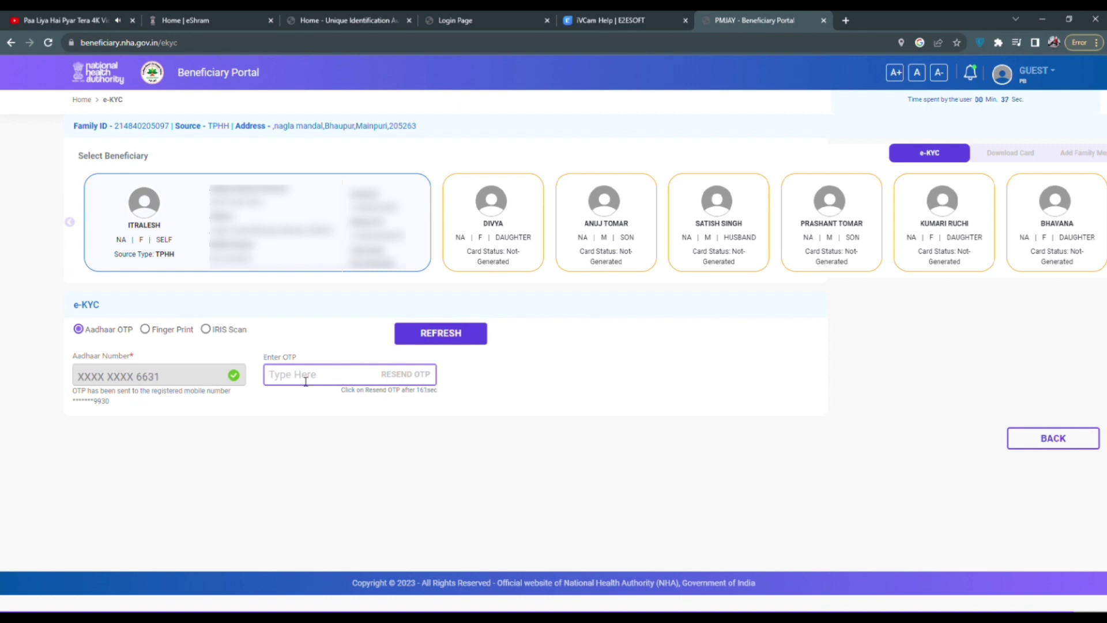
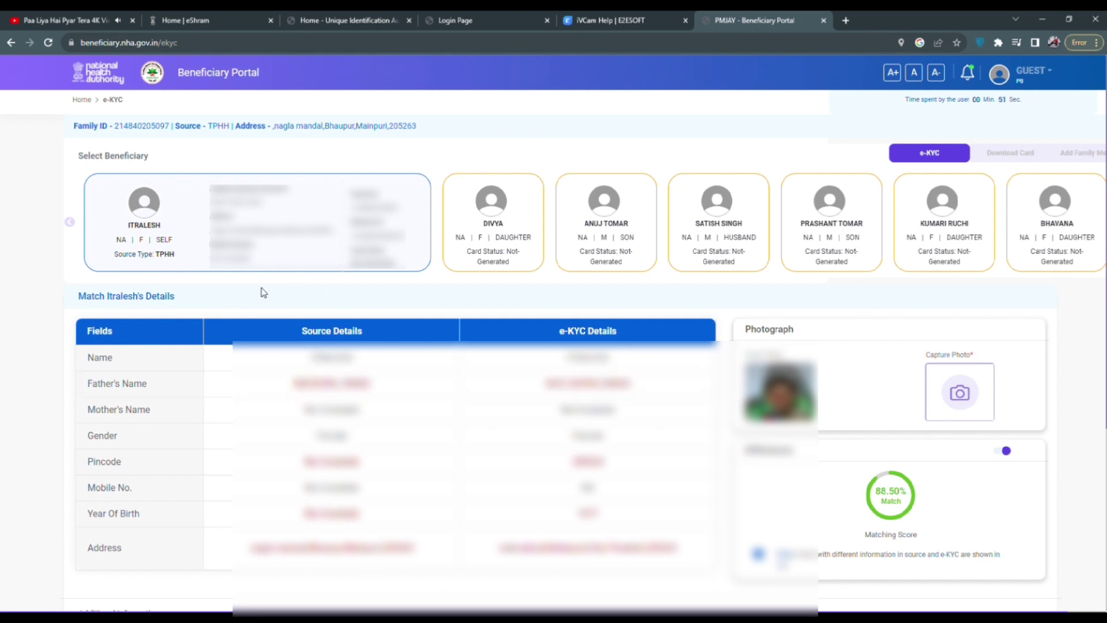
Step: Capture and confirm a live webcam photo of the beneficiary beside the e-KYC photo
{"action": "scroll", "coordinate": [822, 440], "scroll_direction": "down", "scroll_amount": 4}
{"action": "scroll", "coordinate": [888, 449], "scroll_direction": "up", "scroll_amount": 4}
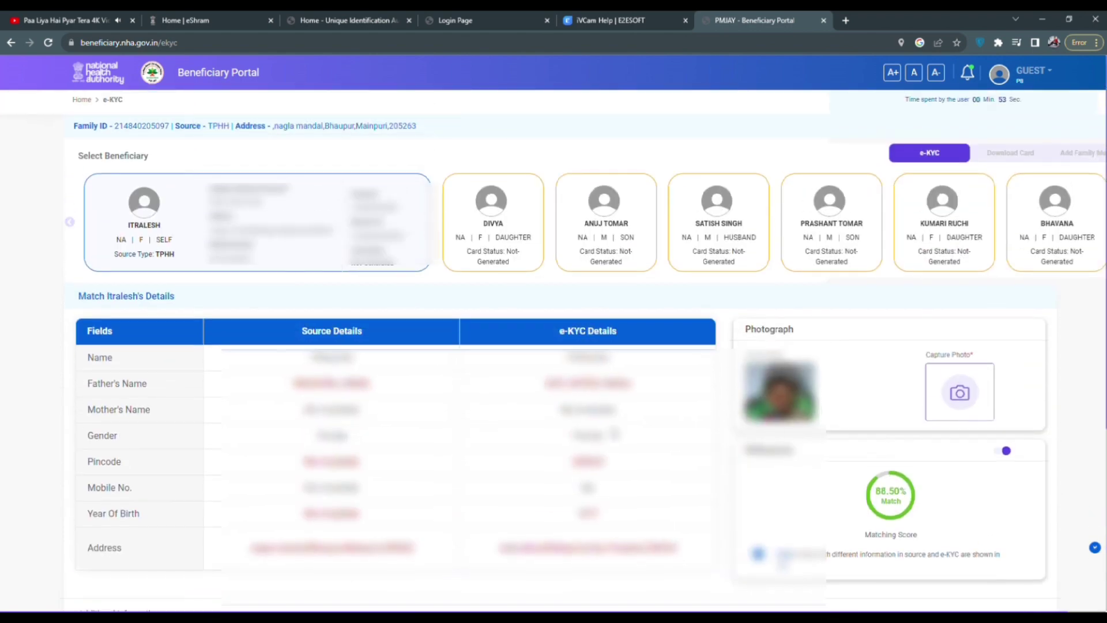
{"action": "scroll", "coordinate": [507, 408], "scroll_direction": "down", "scroll_amount": 5}
{"action": "scroll", "coordinate": [506, 408], "scroll_direction": "up", "scroll_amount": 4}
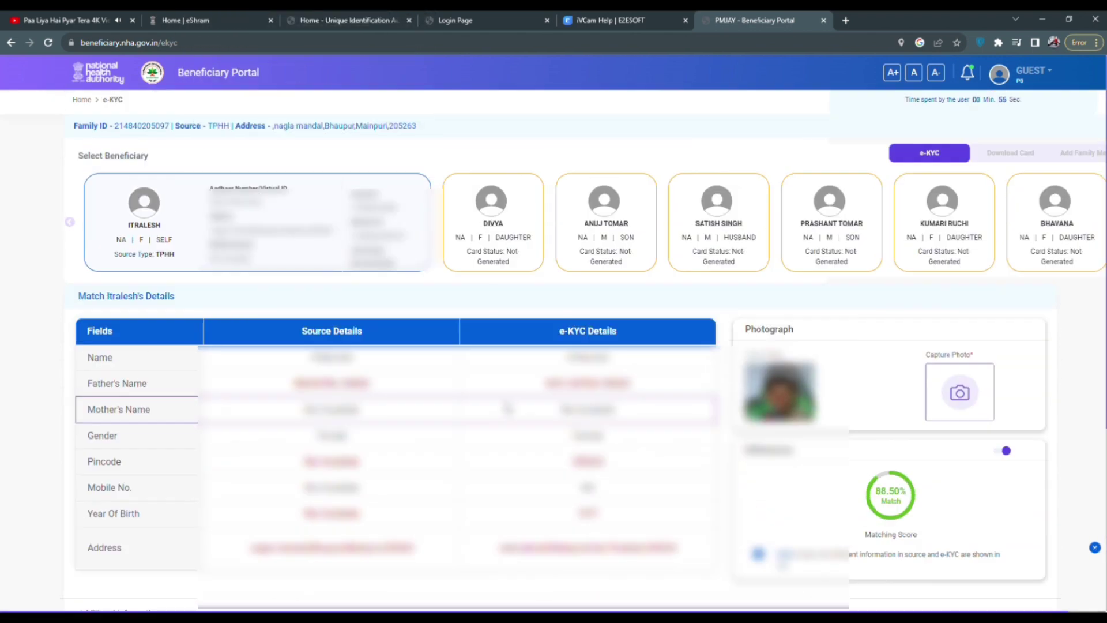
{"action": "left_click", "coordinate": [959, 396]}
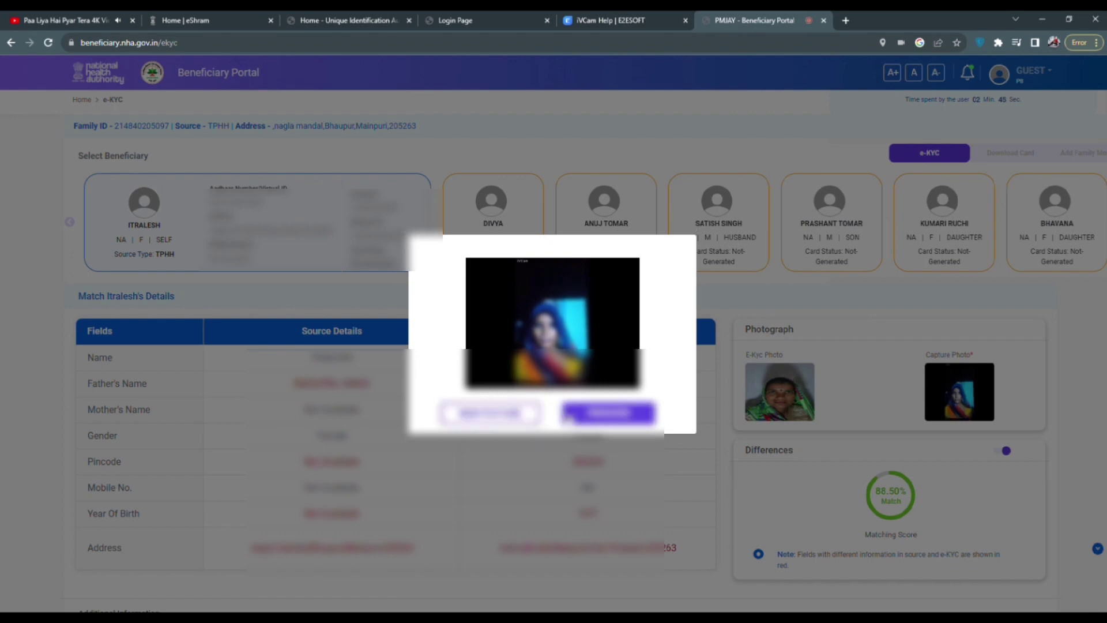
{"action": "left_click", "coordinate": [589, 418]}
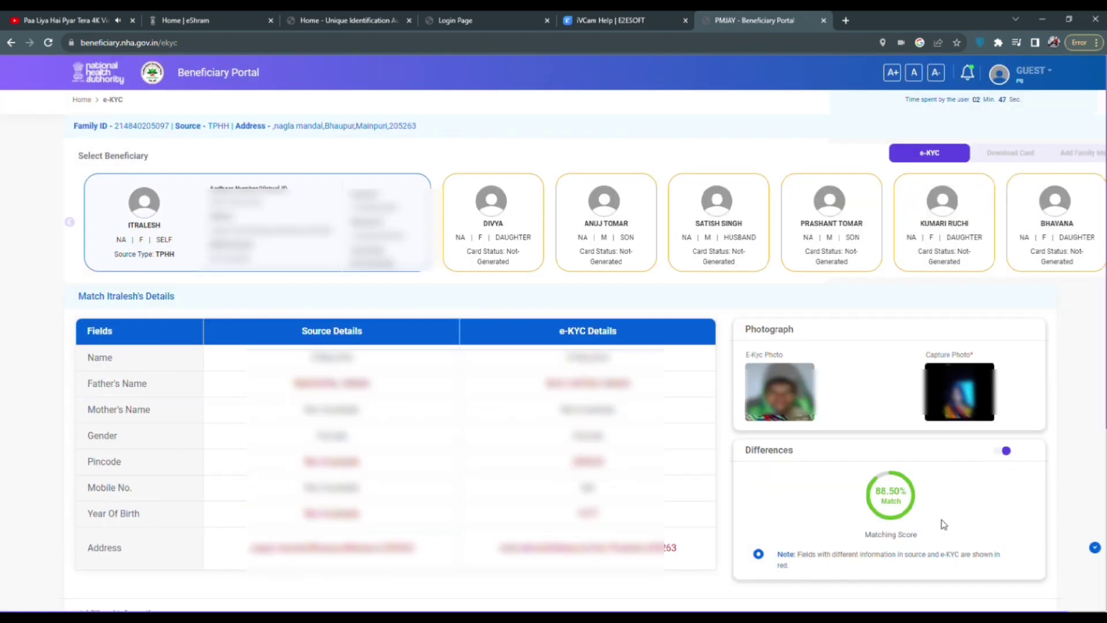
{"action": "scroll", "coordinate": [906, 491], "scroll_direction": "down", "scroll_amount": 5}
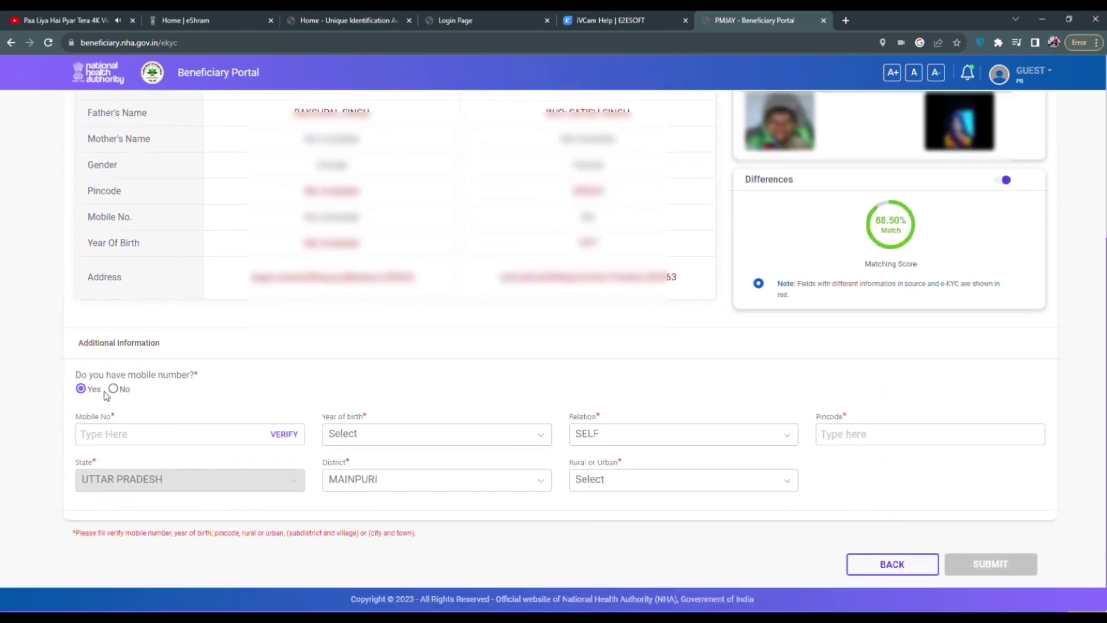
Step: Enter the beneficiary's mobile number in the Mobile No field, correcting mistyped digits
{"action": "left_click", "coordinate": [167, 443]}
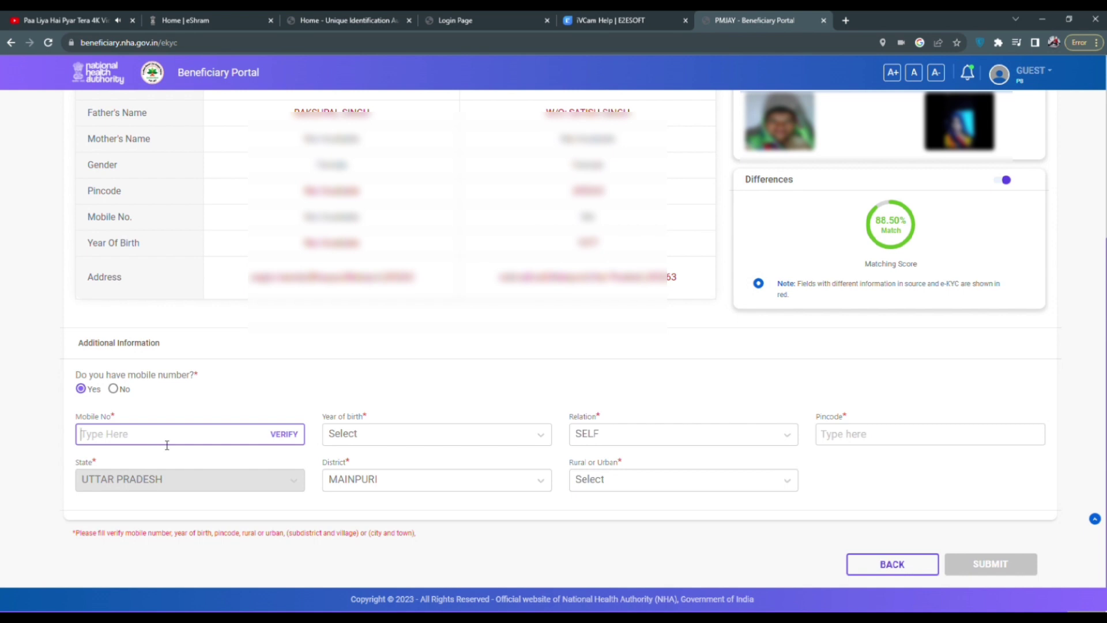
{"action": "scroll", "coordinate": [926, 467], "scroll_direction": "up", "scroll_amount": 5}
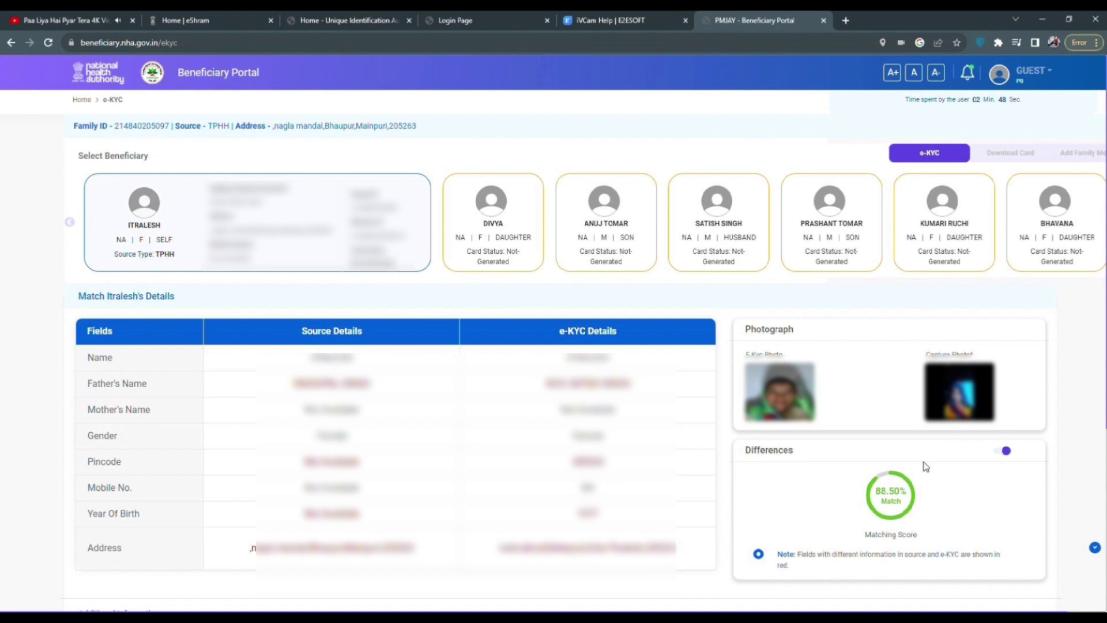
{"action": "scroll", "coordinate": [926, 466], "scroll_direction": "down", "scroll_amount": 5}
{"action": "left_click", "coordinate": [168, 441]}
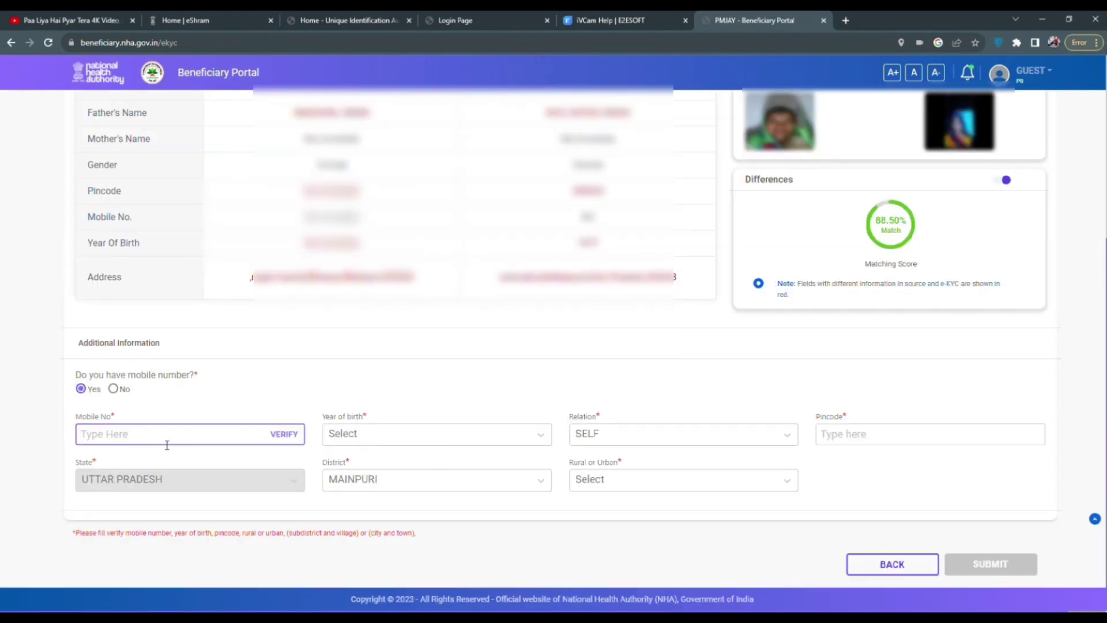
{"action": "key", "text": "ctrl+v"}
{"action": "key", "text": "BackSpace"}
{"action": "key", "text": "BackSpace"}
{"action": "key", "text": "BackSpace"}
{"action": "key", "text": "BackSpace"}
{"action": "key", "text": "BackSpace"}
{"action": "key", "text": "BackSpace"}
{"action": "key", "text": "BackSpace"}
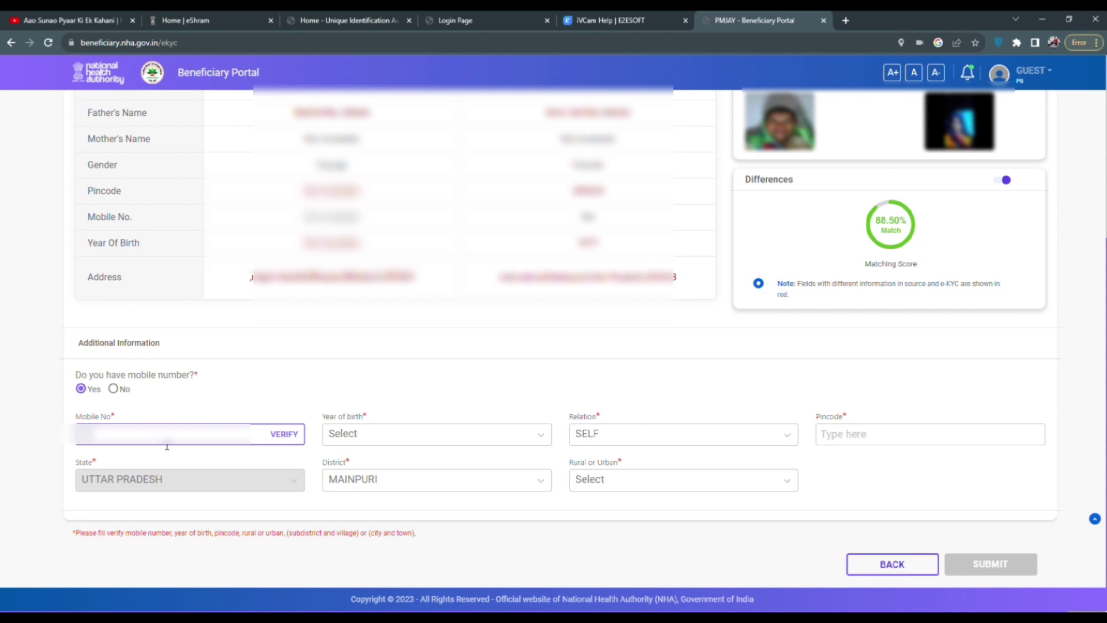
{"action": "type", "text": "98"}
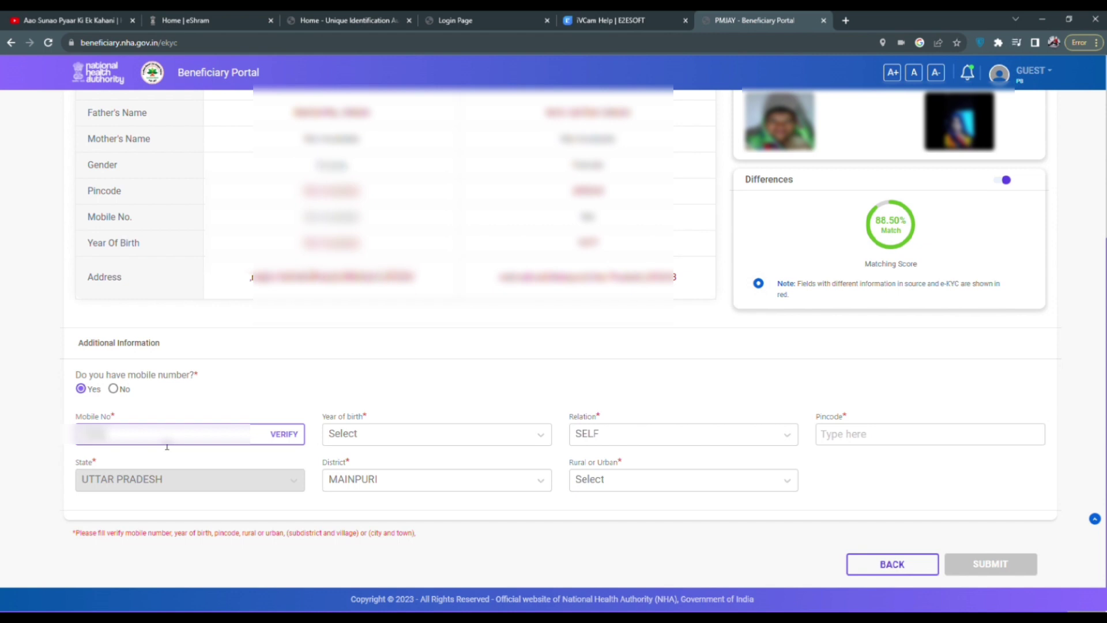
{"action": "type", "text": "123456"}
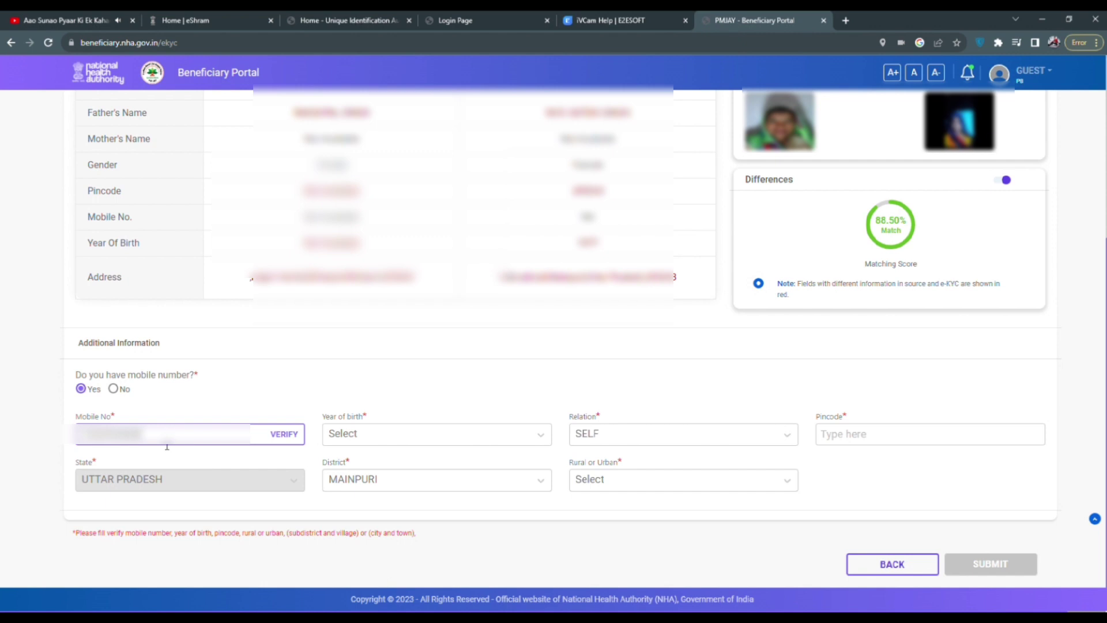
Step: Verify the beneficiary's mobile number with its OTP
{"action": "left_click", "coordinate": [286, 433]}
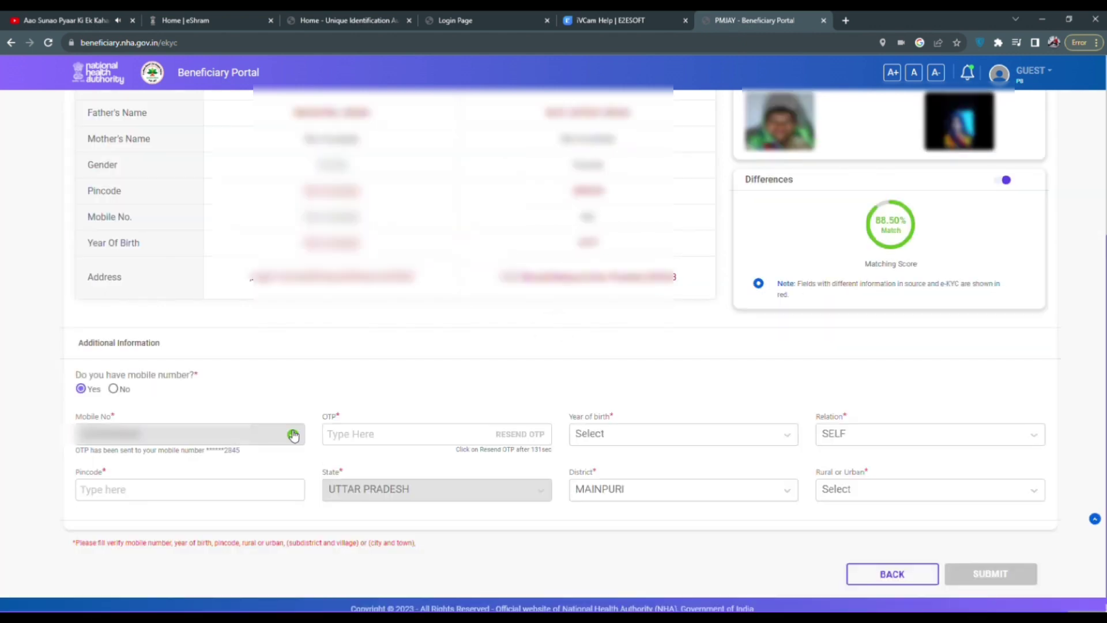
{"action": "left_click", "coordinate": [377, 443]}
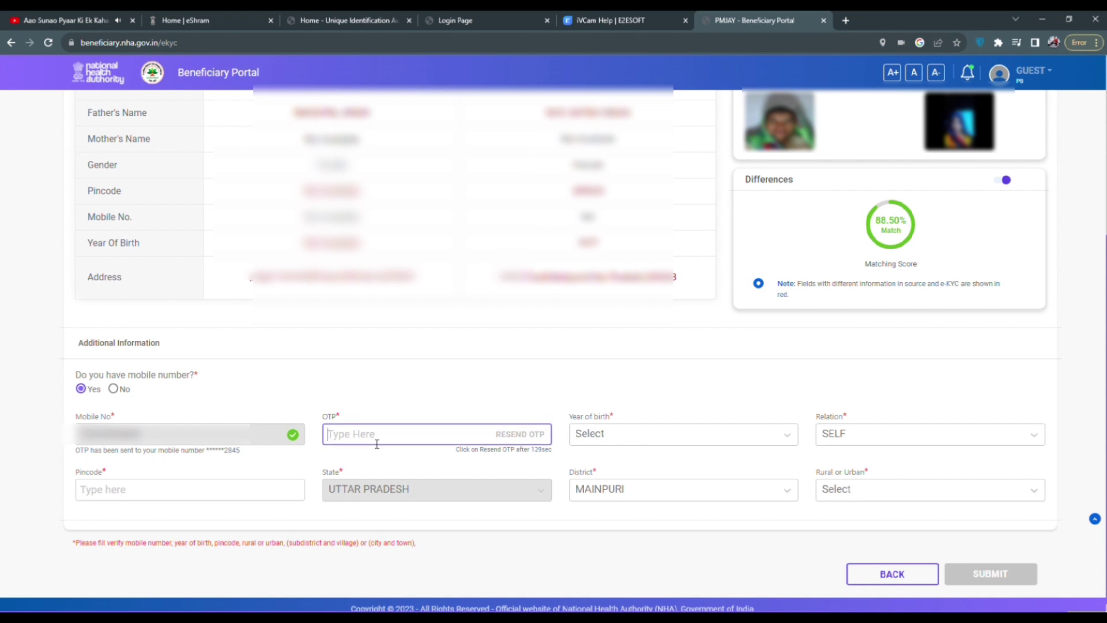
{"action": "key", "text": "ctrl+v"}
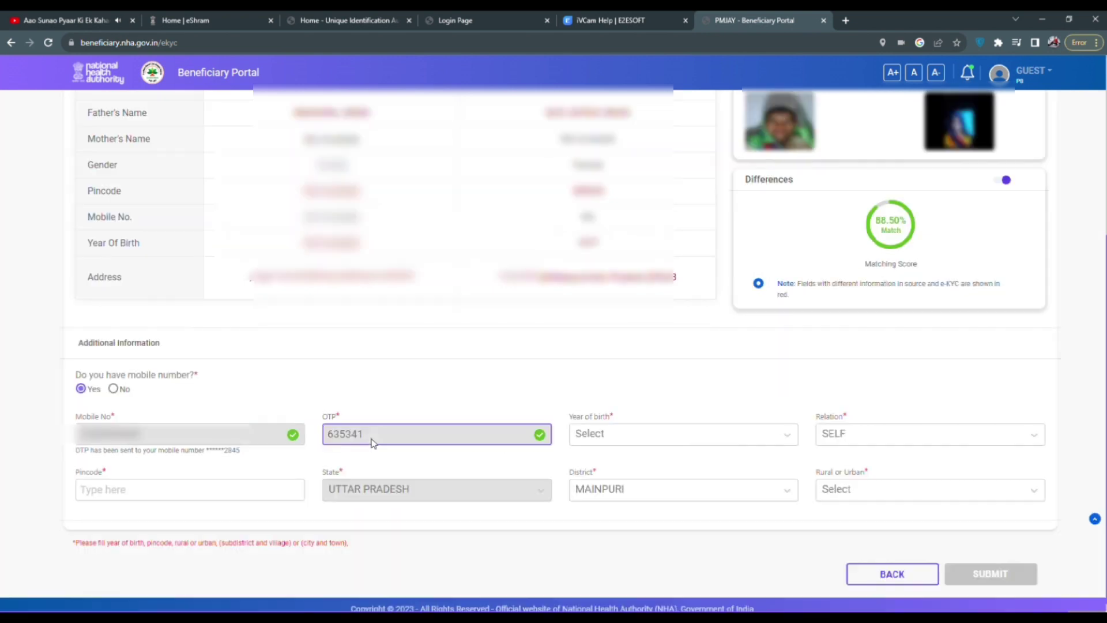
Step: Set the year of birth to 1977
{"action": "left_click", "coordinate": [594, 442]}
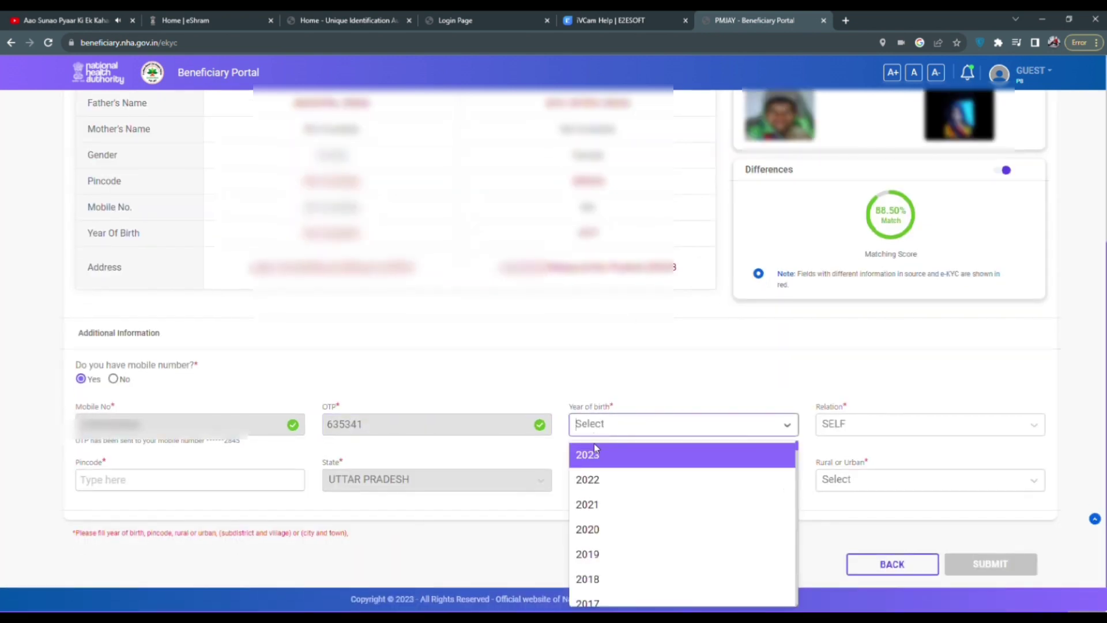
{"action": "scroll", "coordinate": [616, 502], "scroll_direction": "down", "scroll_amount": 15}
{"action": "scroll", "coordinate": [618, 501], "scroll_direction": "down", "scroll_amount": 5}
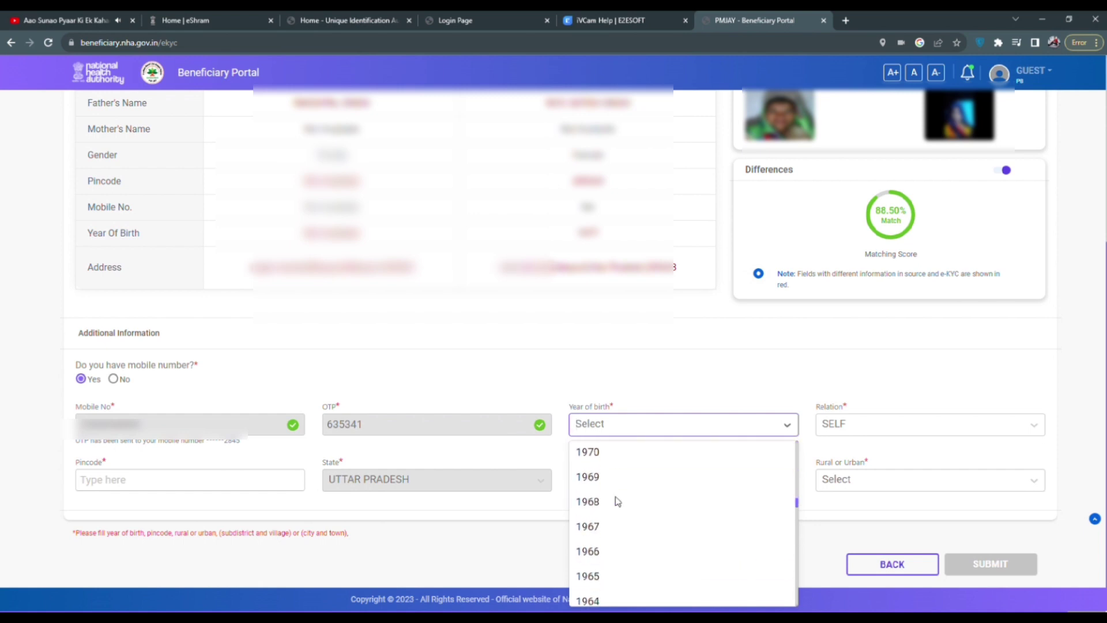
{"action": "scroll", "coordinate": [617, 501], "scroll_direction": "up", "scroll_amount": 4}
{"action": "scroll", "coordinate": [618, 519], "scroll_direction": "up", "scroll_amount": 2}
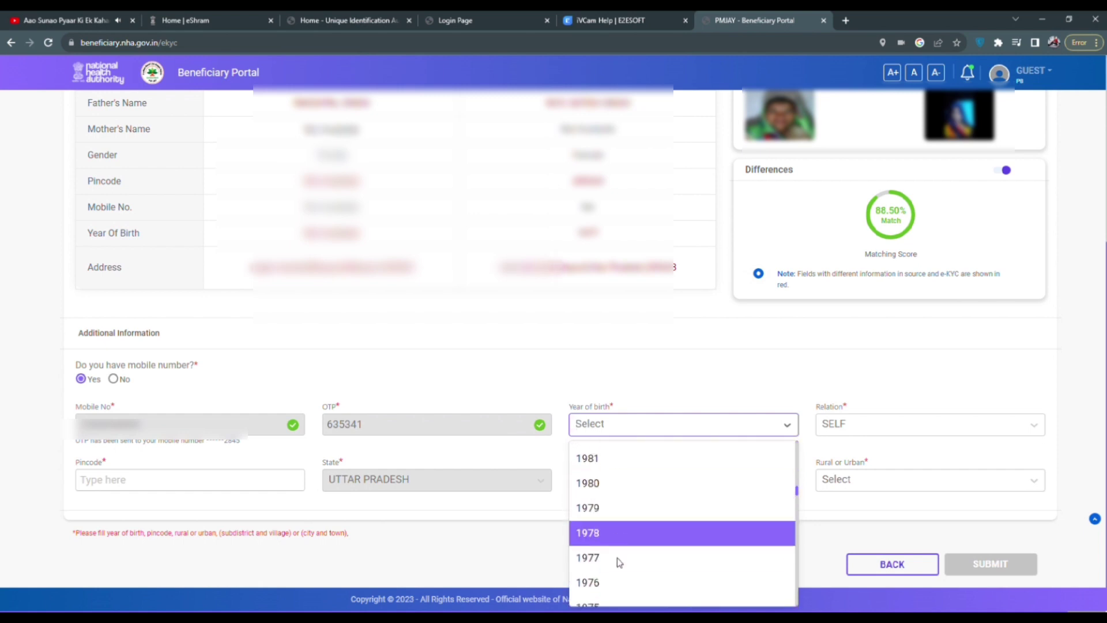
{"action": "left_click", "coordinate": [615, 556]}
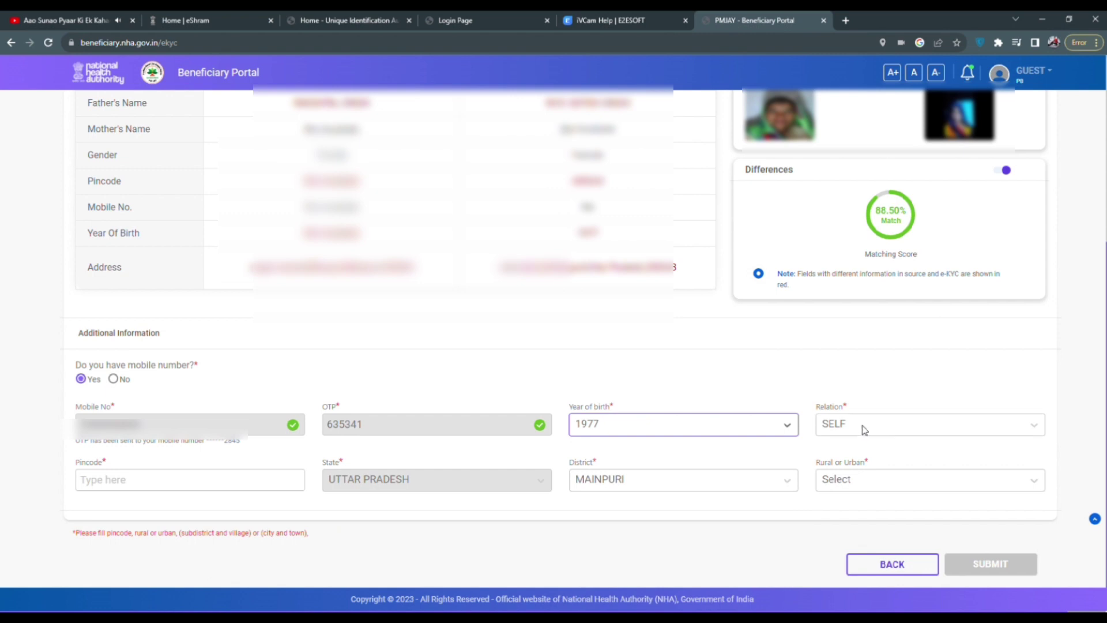
Step: Enter pincode 205001, mark the address Rural, and choose sub-district MAINPURI
{"action": "left_click", "coordinate": [233, 488]}
{"action": "type", "text": "205001"}
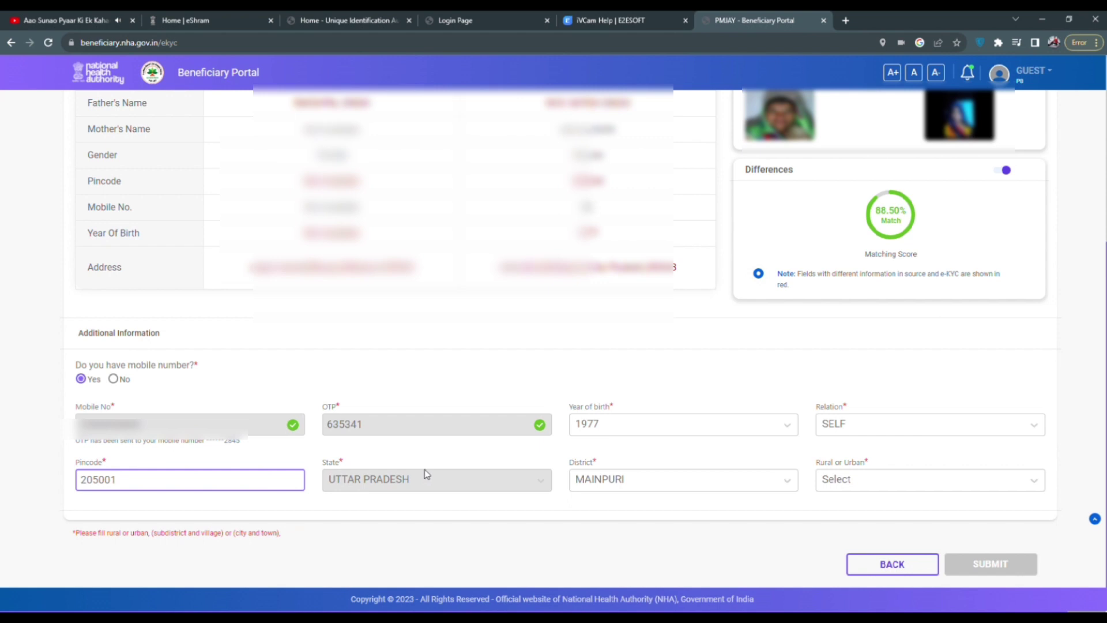
{"action": "left_click", "coordinate": [857, 480]}
{"action": "left_click", "coordinate": [866, 511]}
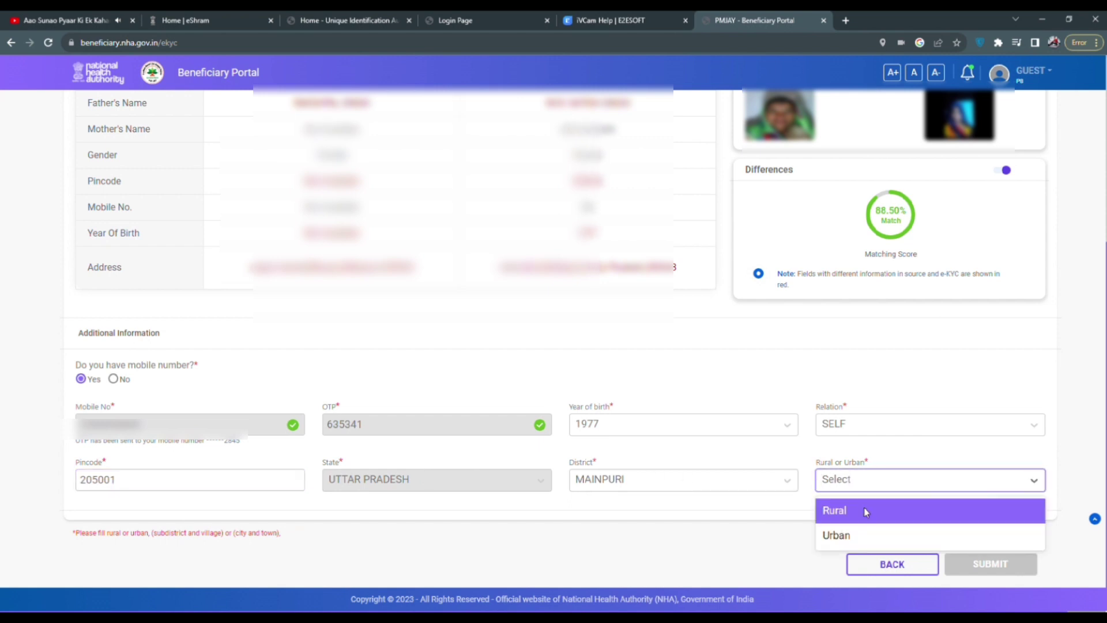
{"action": "left_click", "coordinate": [173, 525]}
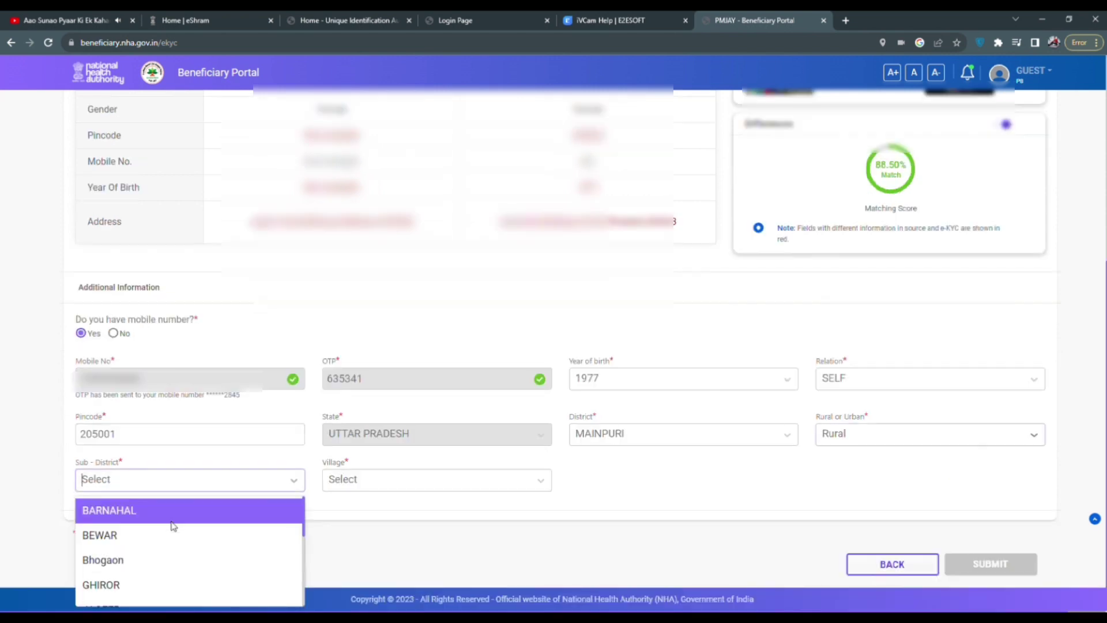
{"action": "scroll", "coordinate": [161, 555], "scroll_direction": "down", "scroll_amount": 3}
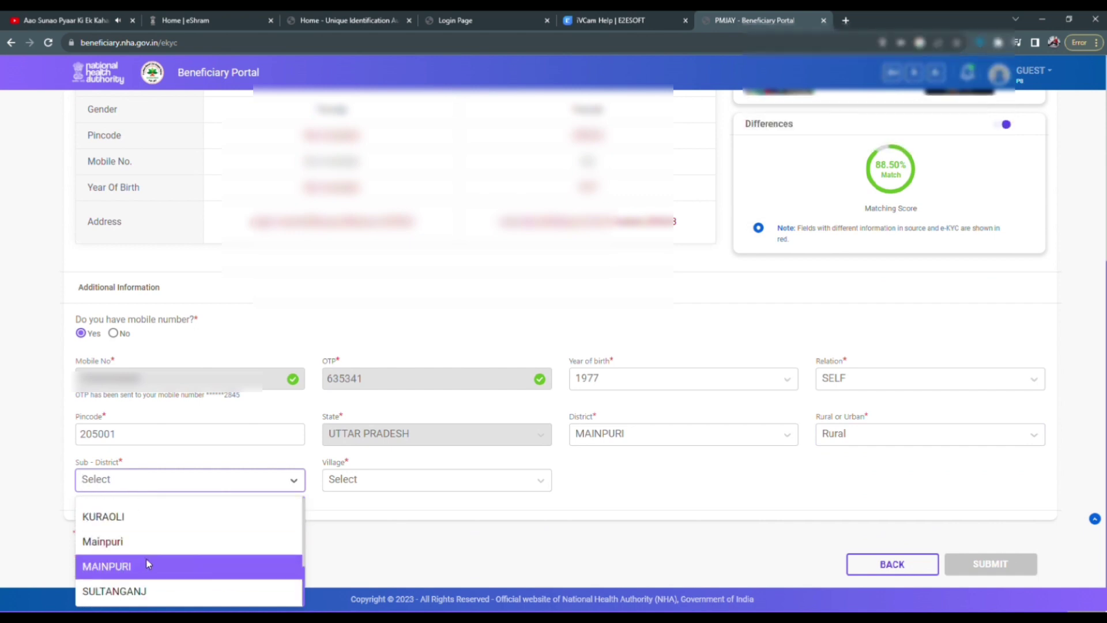
{"action": "left_click", "coordinate": [146, 565]}
Step: Choose village Harchandpur and submit the e-KYC form
{"action": "left_click", "coordinate": [433, 479]}
{"action": "scroll", "coordinate": [429, 537], "scroll_direction": "down", "scroll_amount": 12}
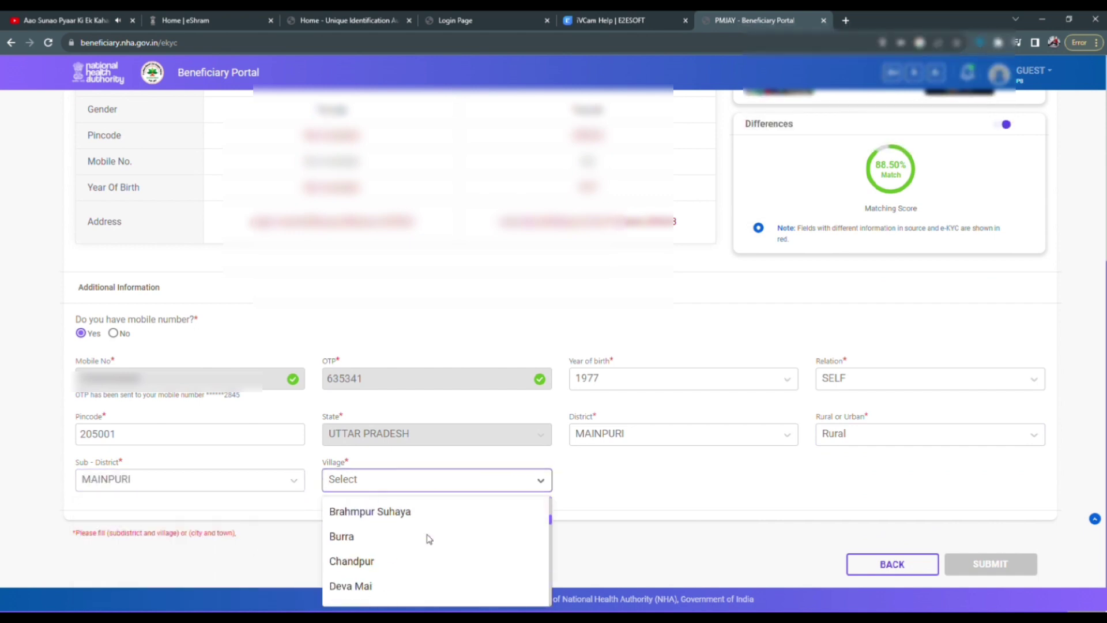
{"action": "scroll", "coordinate": [429, 539], "scroll_direction": "down", "scroll_amount": 15}
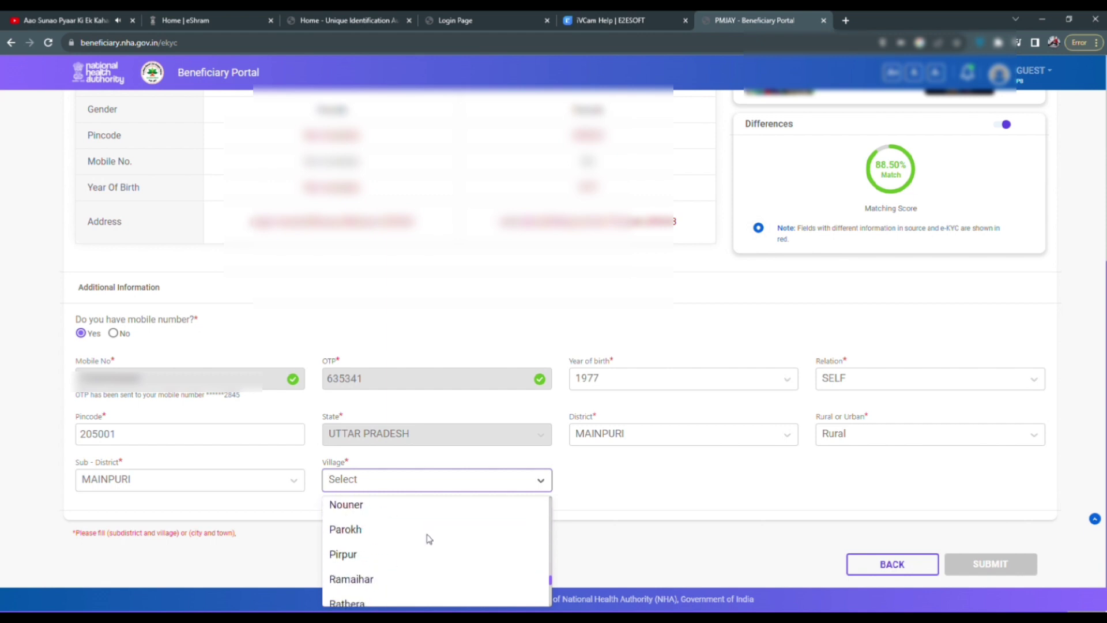
{"action": "scroll", "coordinate": [429, 539], "scroll_direction": "up", "scroll_amount": 20}
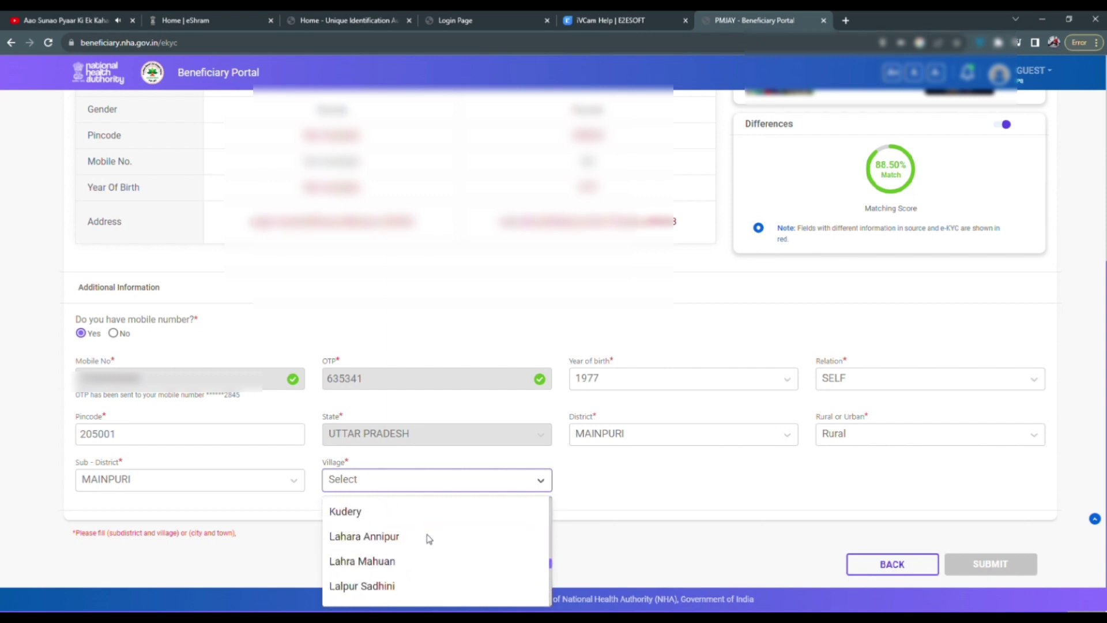
{"action": "scroll", "coordinate": [430, 539], "scroll_direction": "up", "scroll_amount": 5}
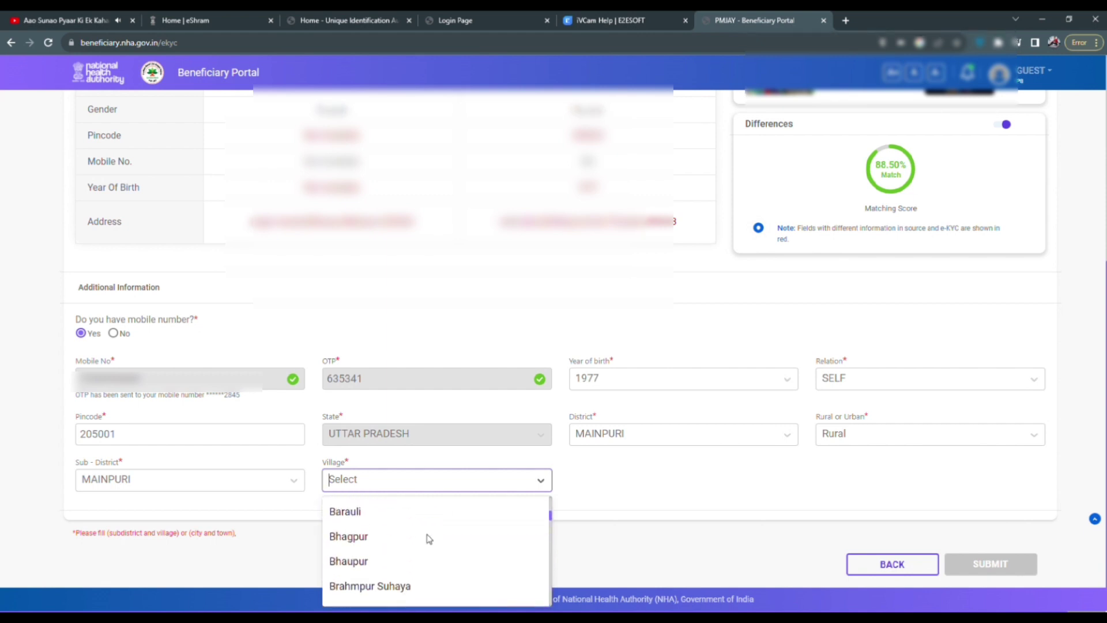
{"action": "scroll", "coordinate": [430, 538], "scroll_direction": "down", "scroll_amount": 6}
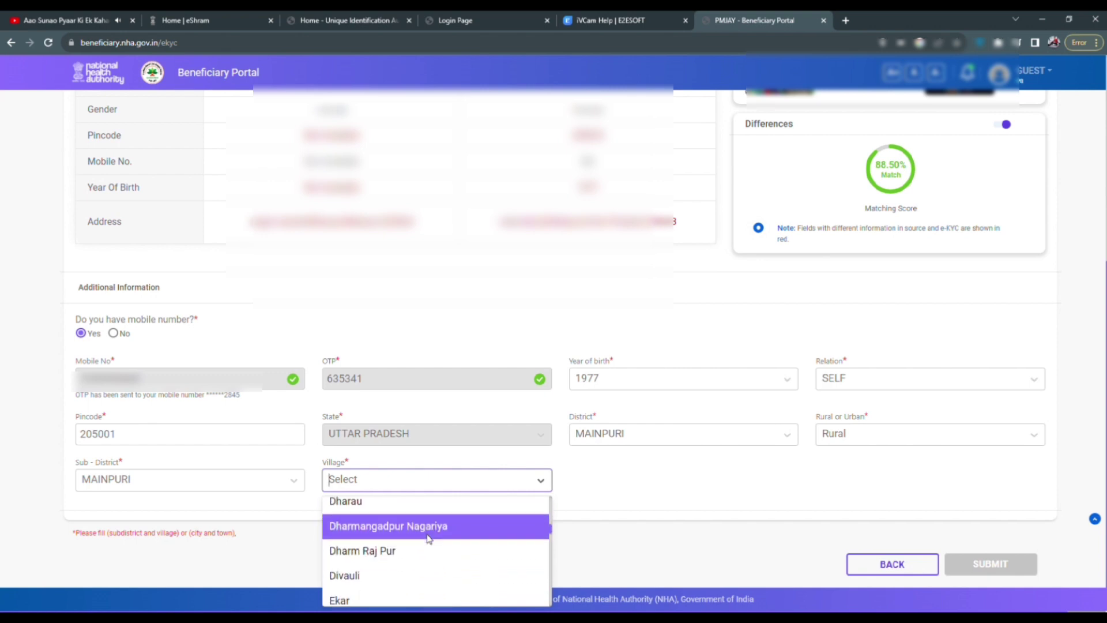
{"action": "scroll", "coordinate": [425, 539], "scroll_direction": "down", "scroll_amount": 5}
{"action": "left_click", "coordinate": [403, 527]}
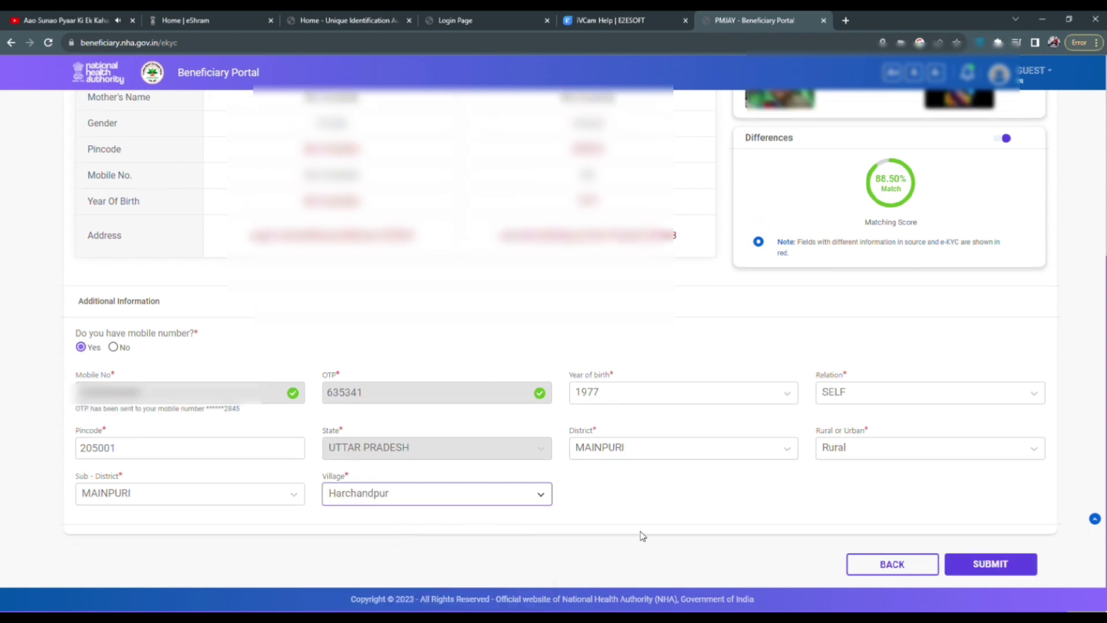
{"action": "left_click", "coordinate": [993, 566]}
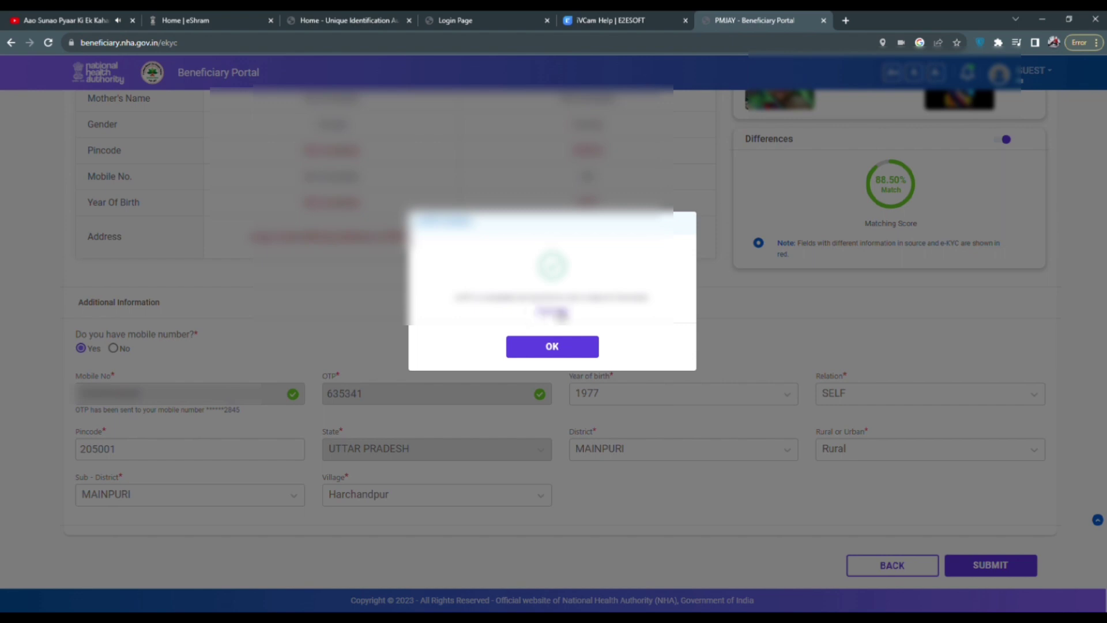
Step: Zoom in on the success dialog and try its Ayushman card Download link
{"action": "key", "text": "ctrl+plus"}
{"action": "key", "text": "ctrl+plus"}
{"action": "key", "text": "ctrl+plus"}
{"action": "key", "text": "ctrl+plus"}
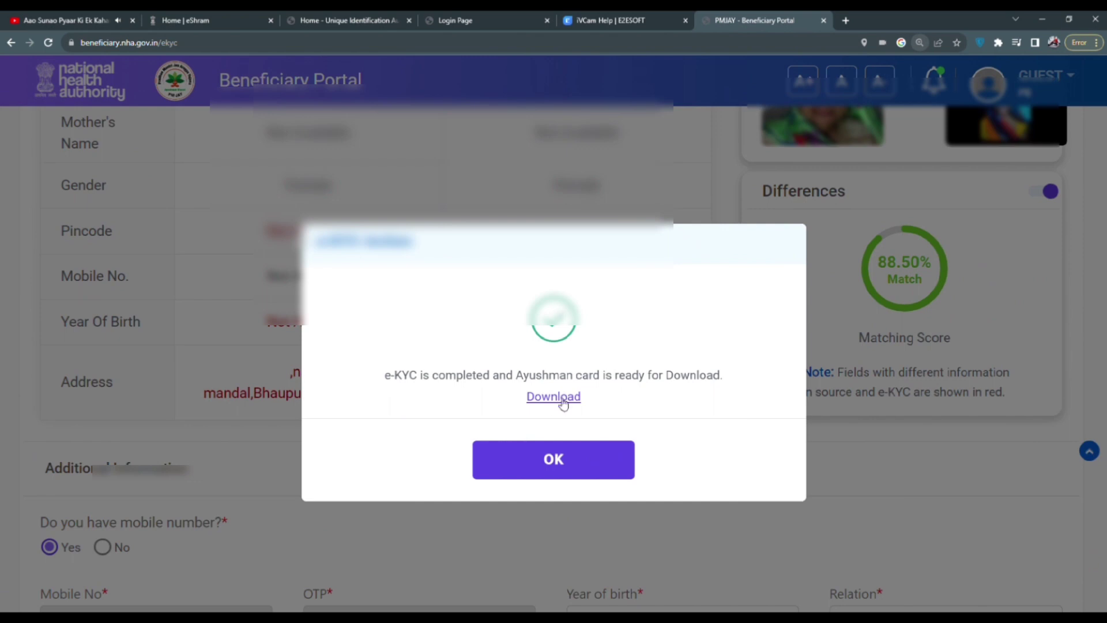
{"action": "left_click", "coordinate": [559, 398]}
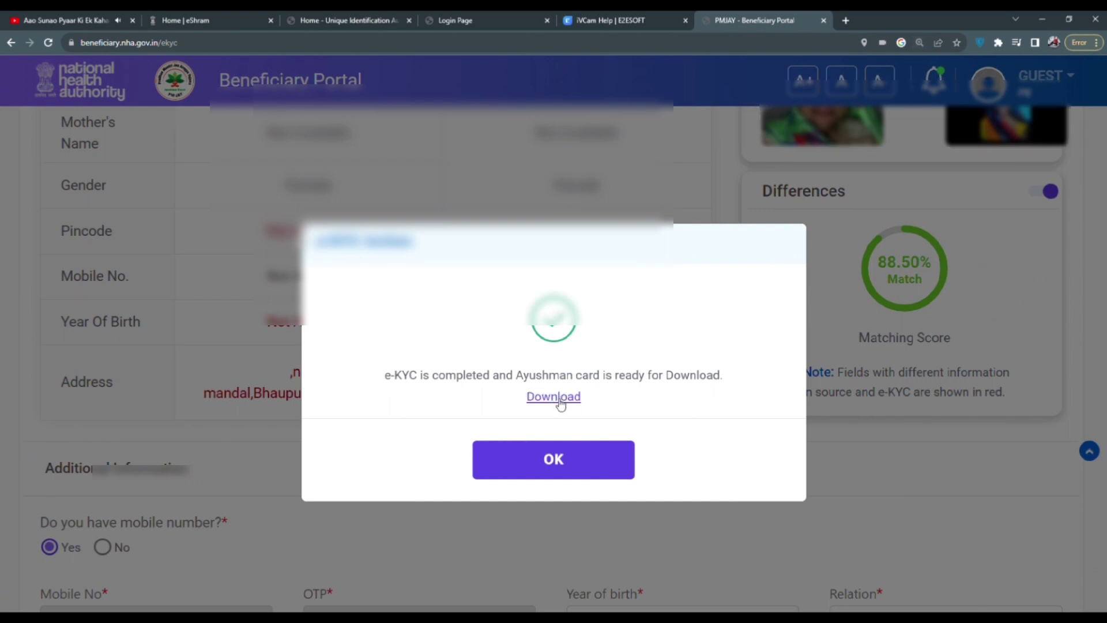
{"action": "double_click", "coordinate": [559, 400]}
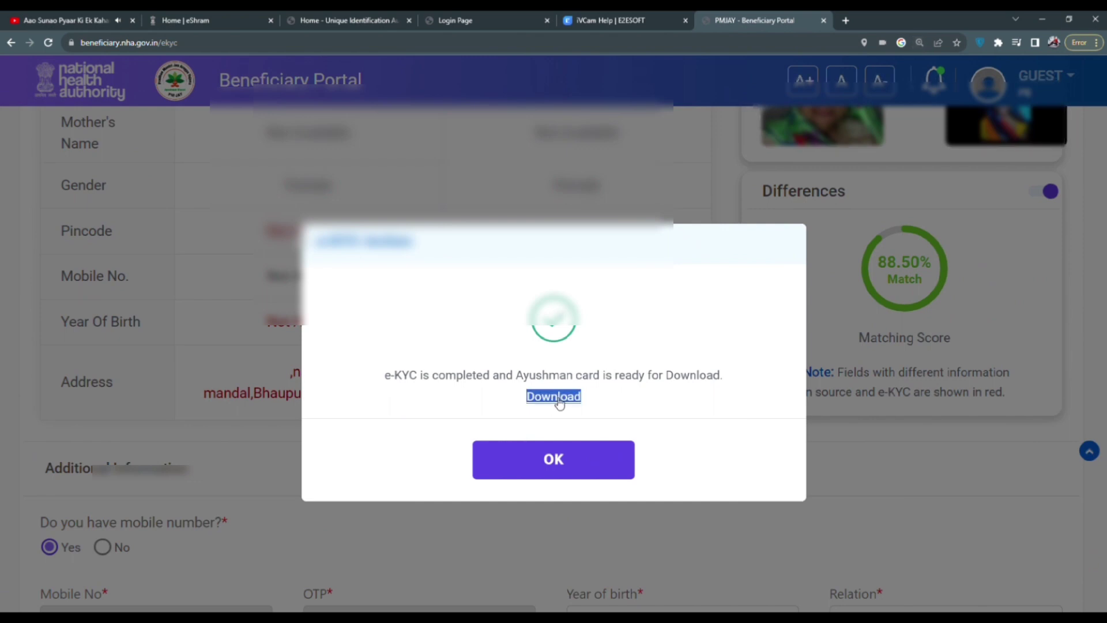
{"action": "left_click", "coordinate": [559, 400]}
{"action": "double_click", "coordinate": [563, 401]}
{"action": "left_click", "coordinate": [570, 405]}
Step: Retry the Download link at normal zoom, then acknowledge the message with OK
{"action": "key", "text": "ctrl+minus"}
{"action": "key", "text": "ctrl+minus"}
{"action": "key", "text": "ctrl+minus"}
{"action": "key", "text": "ctrl+minus"}
{"action": "key", "text": "ctrl+minus"}
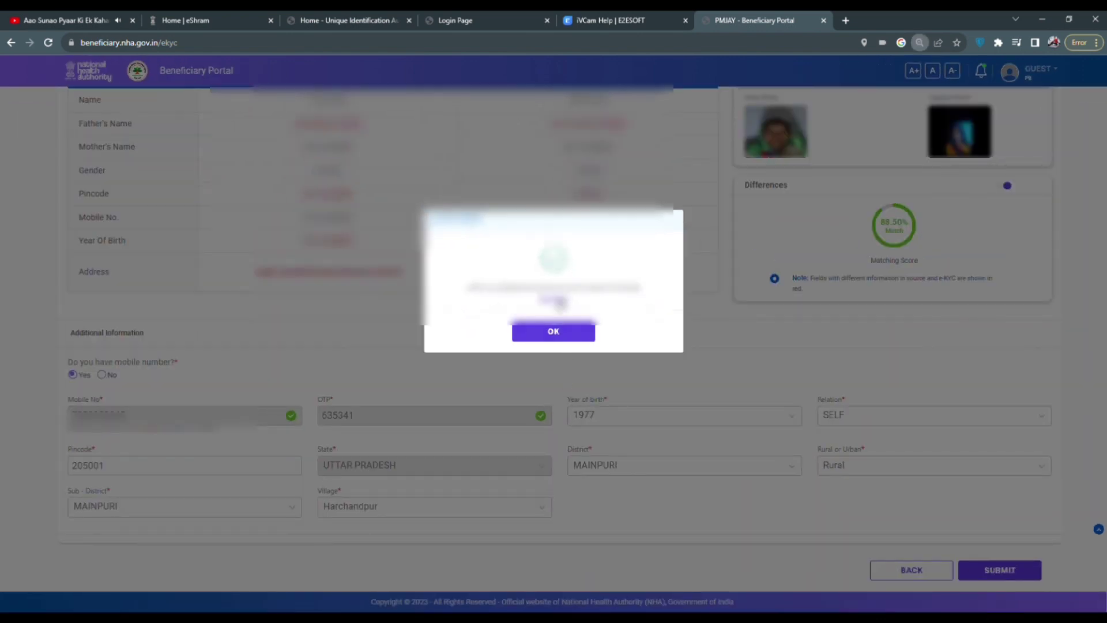
{"action": "double_click", "coordinate": [559, 299]}
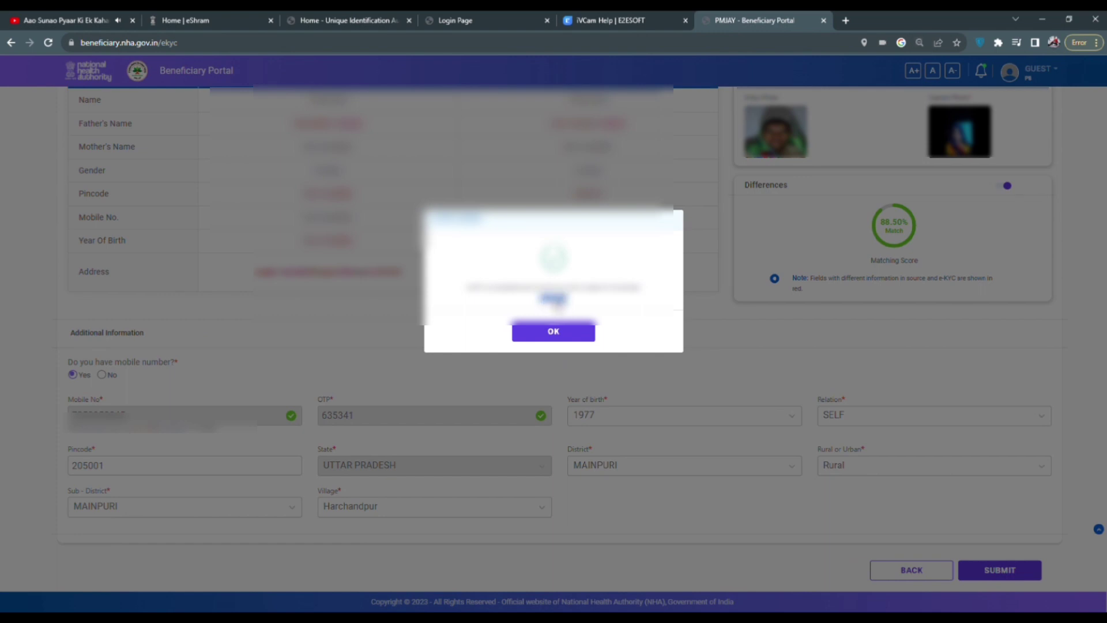
{"action": "left_click", "coordinate": [560, 302]}
{"action": "double_click", "coordinate": [557, 299]}
{"action": "left_click", "coordinate": [553, 330]}
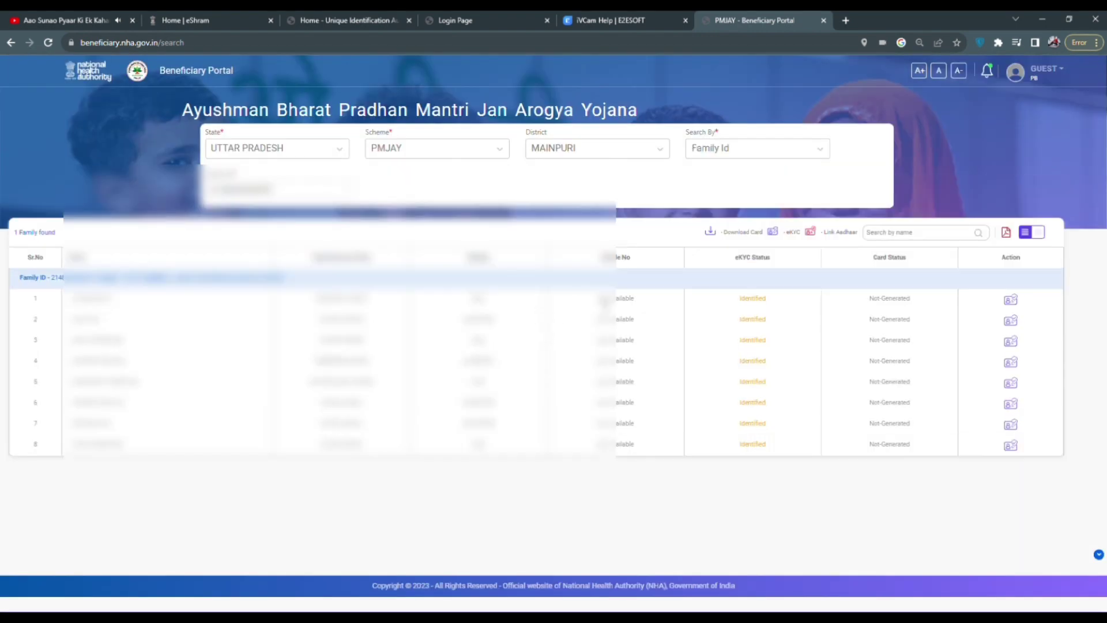
Step: Zoom the family search page in twice and start downloading member 8's approved card
{"action": "key", "text": "ctrl+plus"}
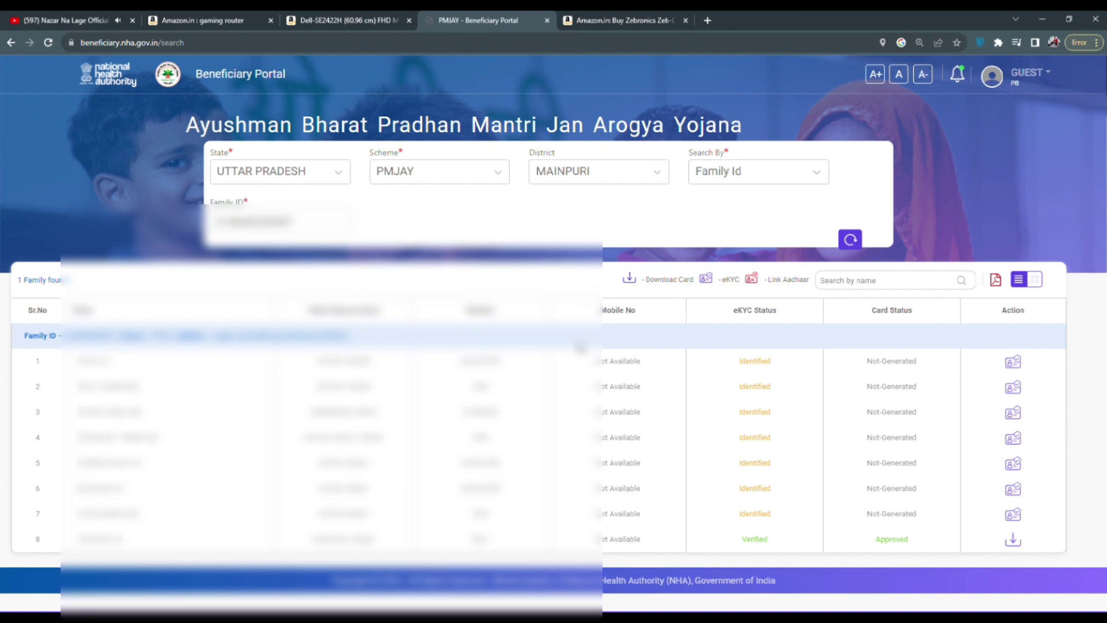
{"action": "key", "text": "ctrl+plus"}
{"action": "key", "text": "ctrl+plus"}
{"action": "key", "text": "ctrl+plus"}
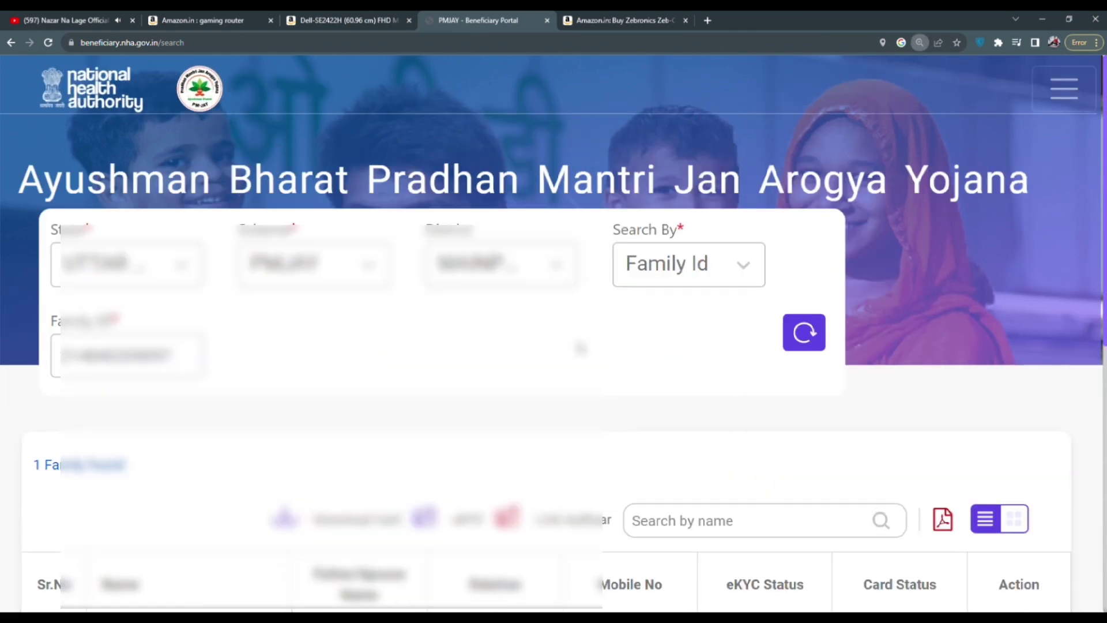
{"action": "scroll", "coordinate": [579, 348], "scroll_direction": "down", "scroll_amount": 8}
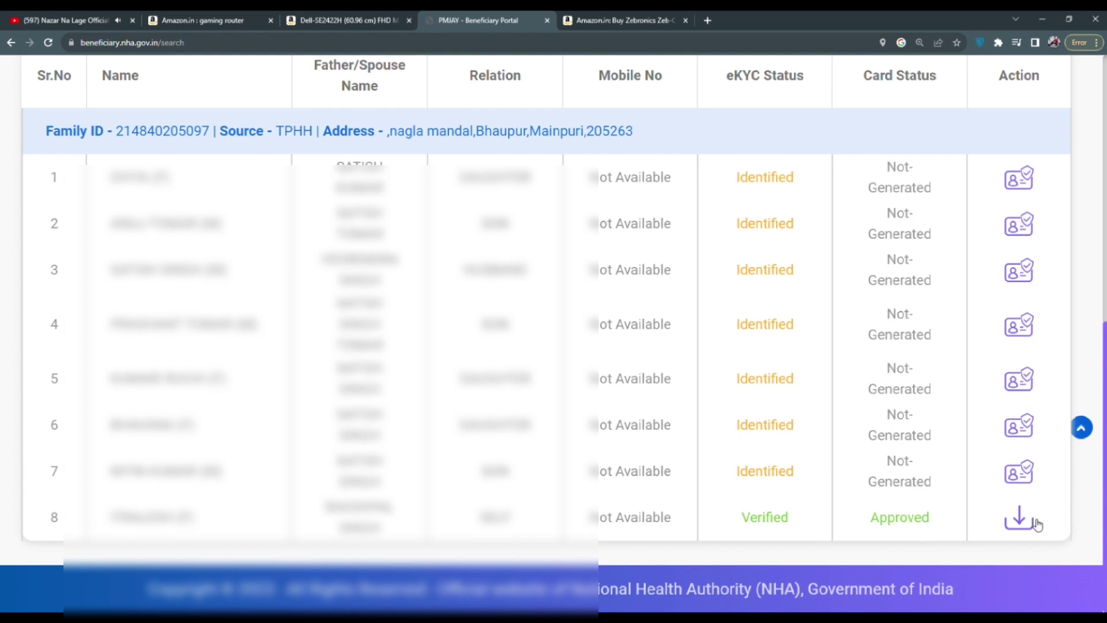
{"action": "left_click", "coordinate": [1019, 519]}
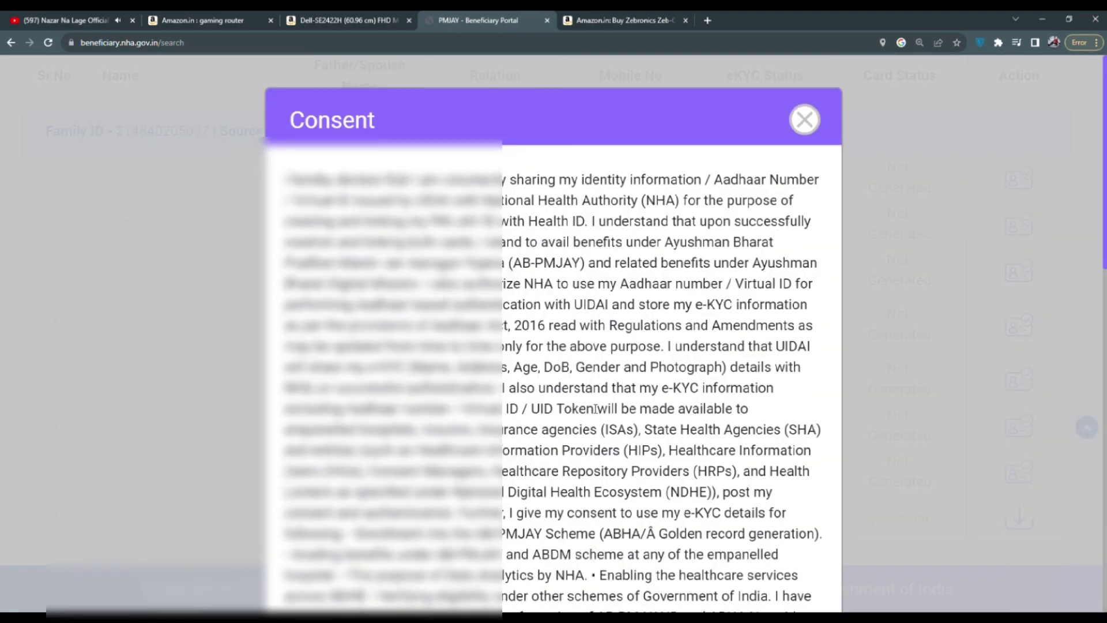
Step: Agree to the Aadhaar consent declaration and allow it to proceed to OTP verification
{"action": "scroll", "coordinate": [594, 428], "scroll_direction": "down", "scroll_amount": 10}
{"action": "left_click", "coordinate": [292, 443]}
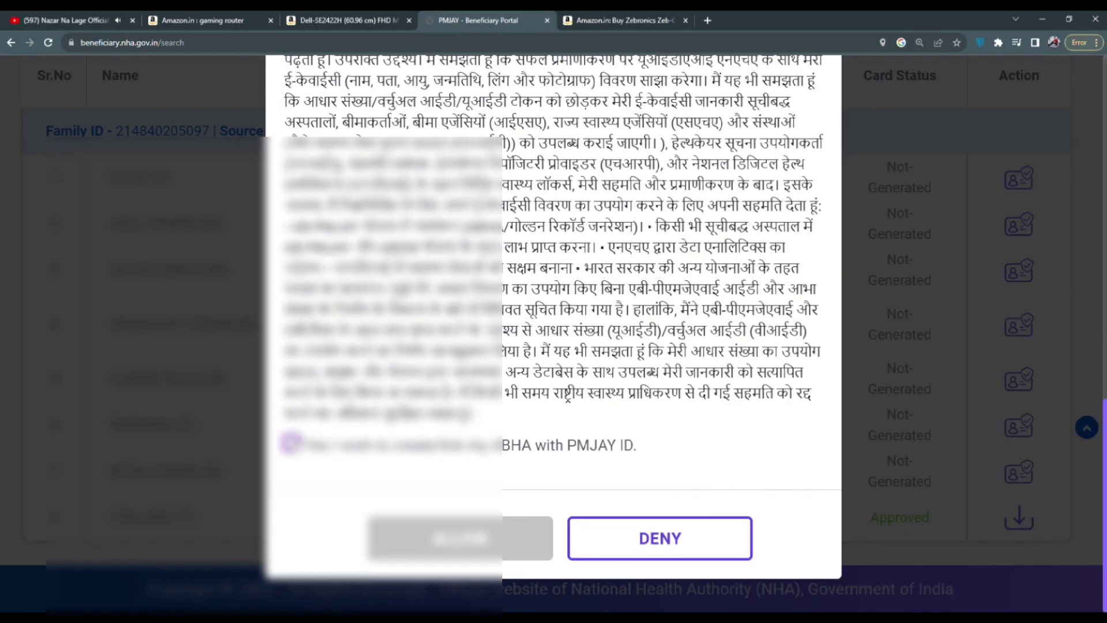
{"action": "left_click", "coordinate": [501, 555]}
Step: Enter the Aadhaar OTP, authenticate, and review the Download Card page
{"action": "left_click", "coordinate": [546, 466]}
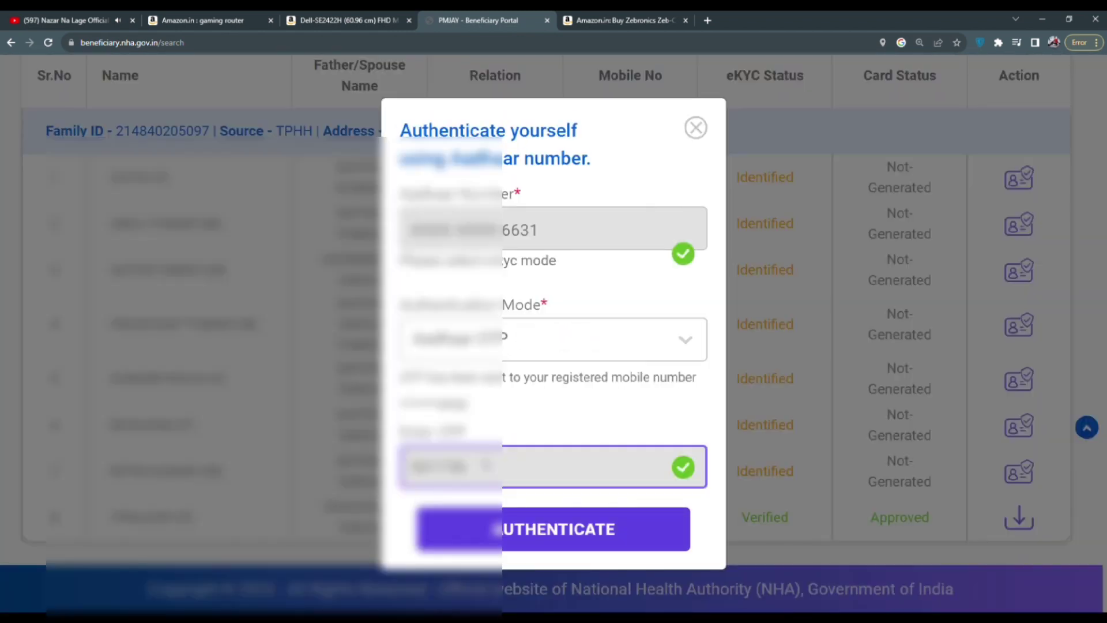
{"action": "left_click", "coordinate": [495, 526]}
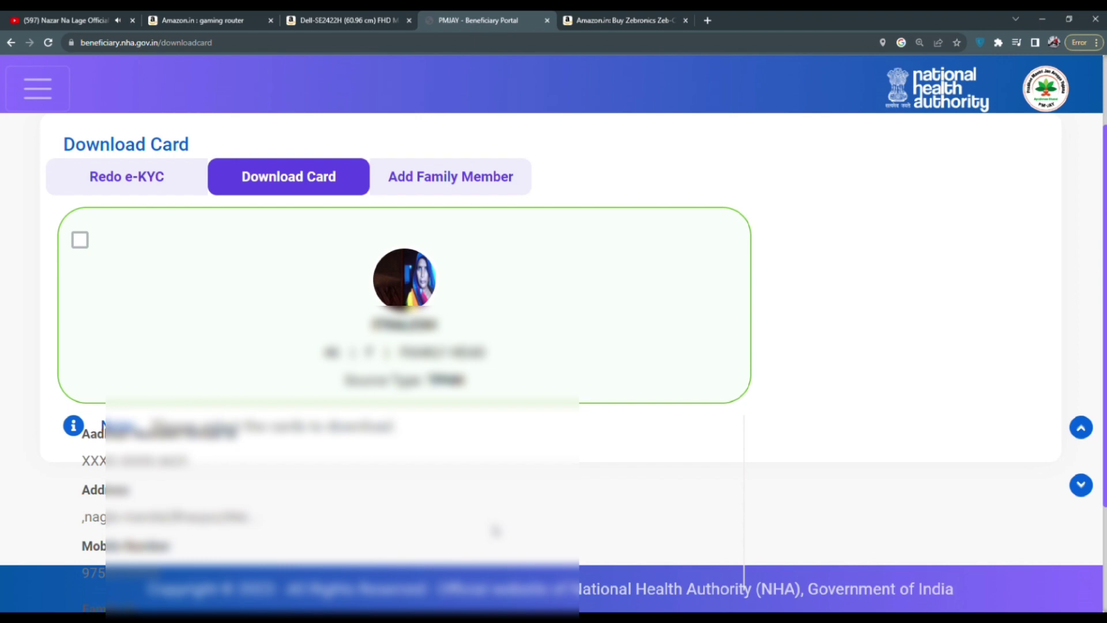
{"action": "scroll", "coordinate": [216, 320], "scroll_direction": "down", "scroll_amount": 3}
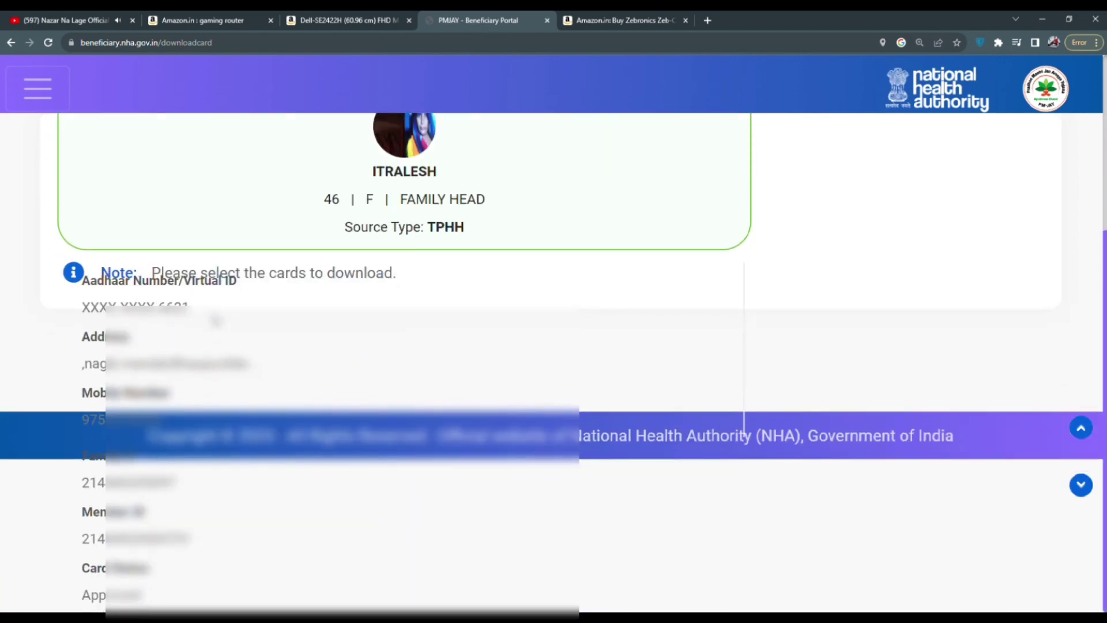
{"action": "scroll", "coordinate": [284, 357], "scroll_direction": "up", "scroll_amount": 5}
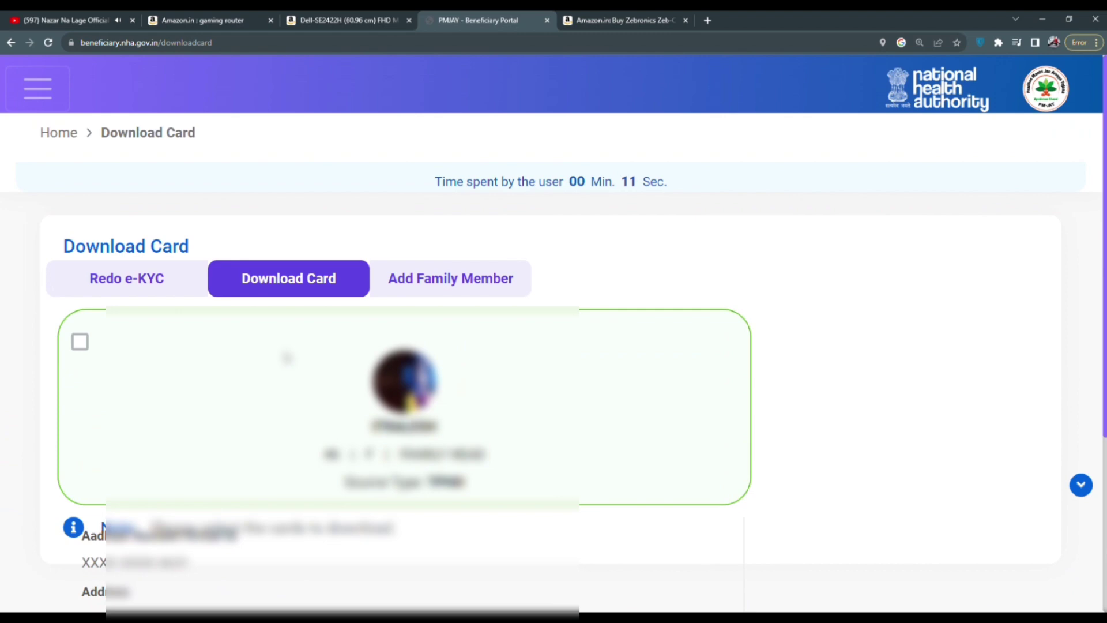